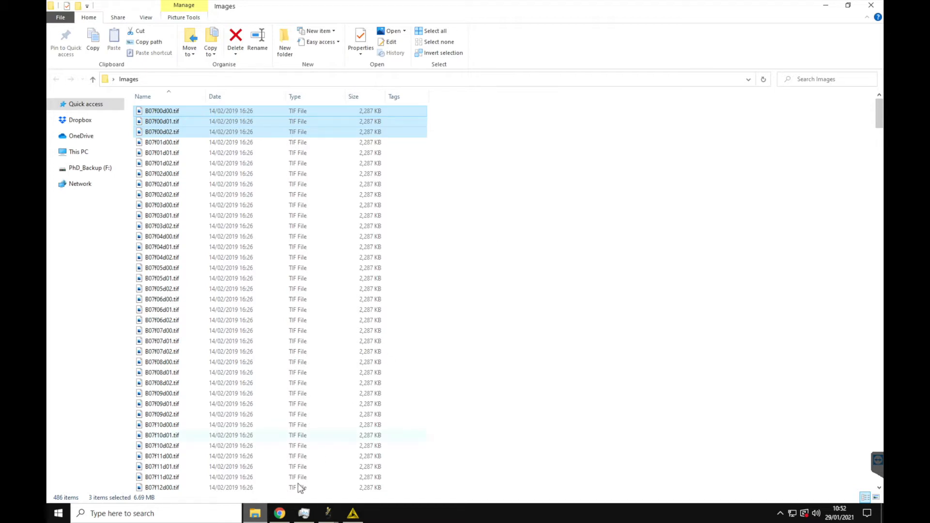
- Look at the HRMAn website's home page and browse the TIF files in the Images folder through to the last one
click(285, 516)
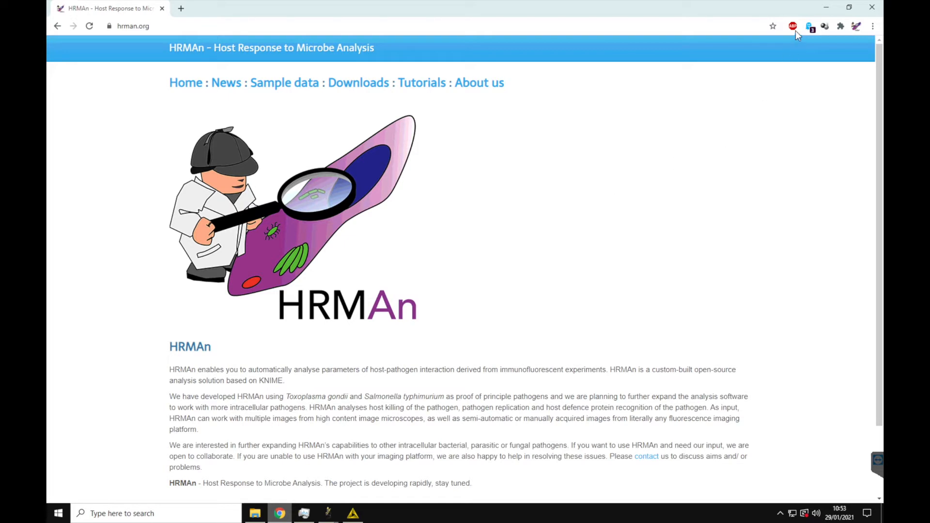
click(826, 8)
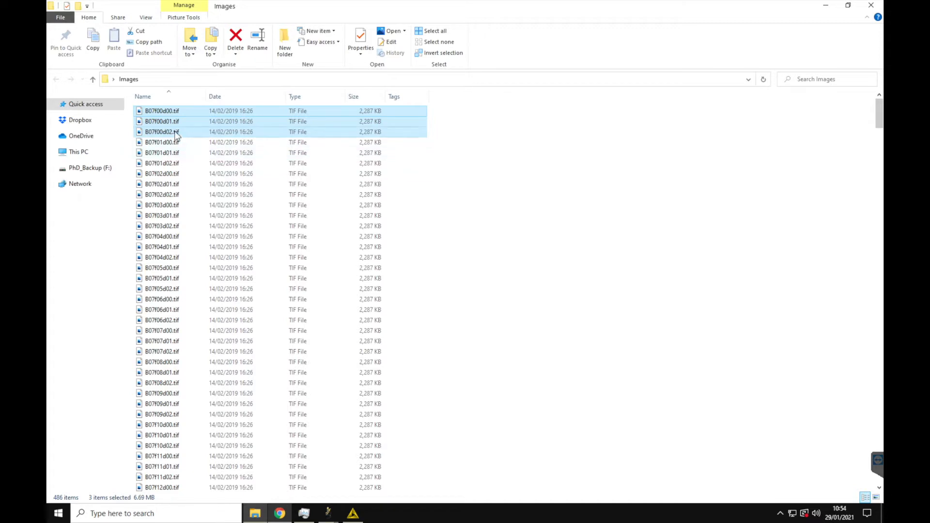
drag(880, 114, 871, 377)
scroll(250, 277, down, 20)
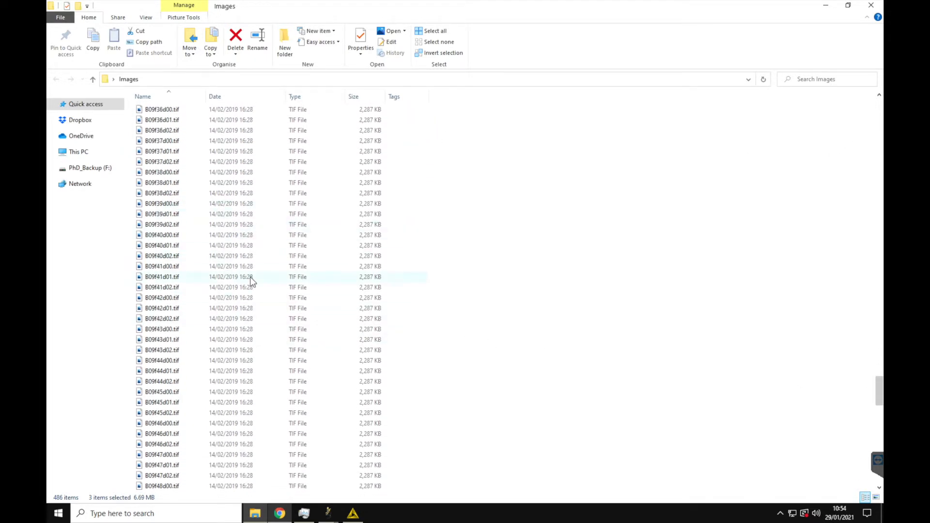
scroll(250, 277, down, 12)
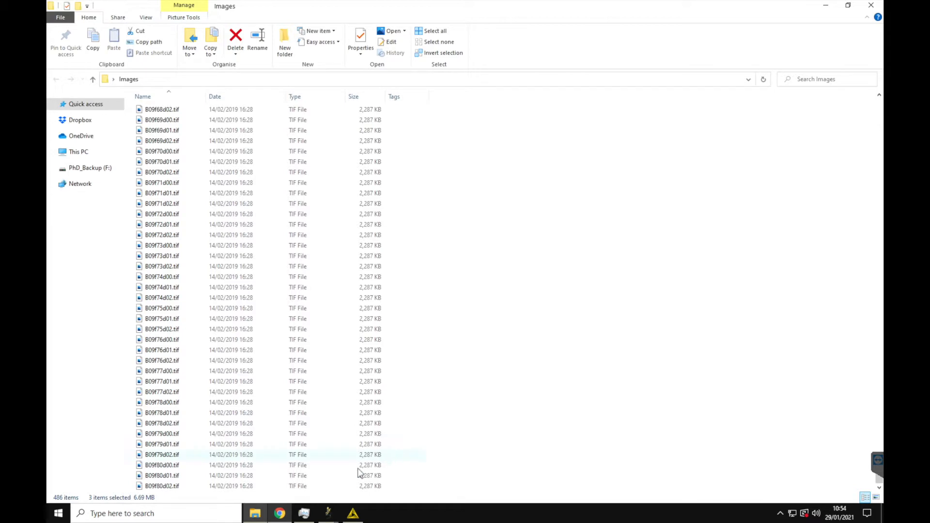
- View the three channel images B07f00d00, B07f00d01 and B07f00d02 in Fiji and switch to the KNIME training workflow
click(329, 511)
click(542, 338)
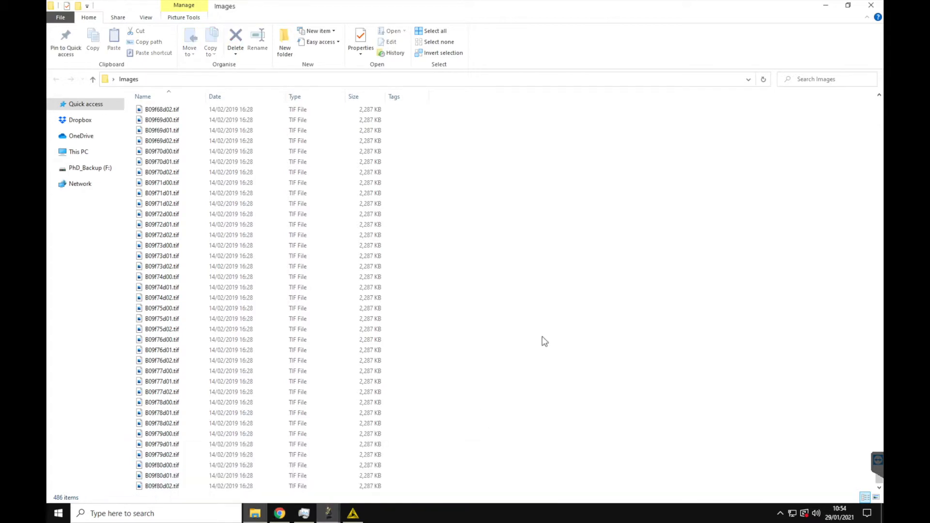
click(823, 7)
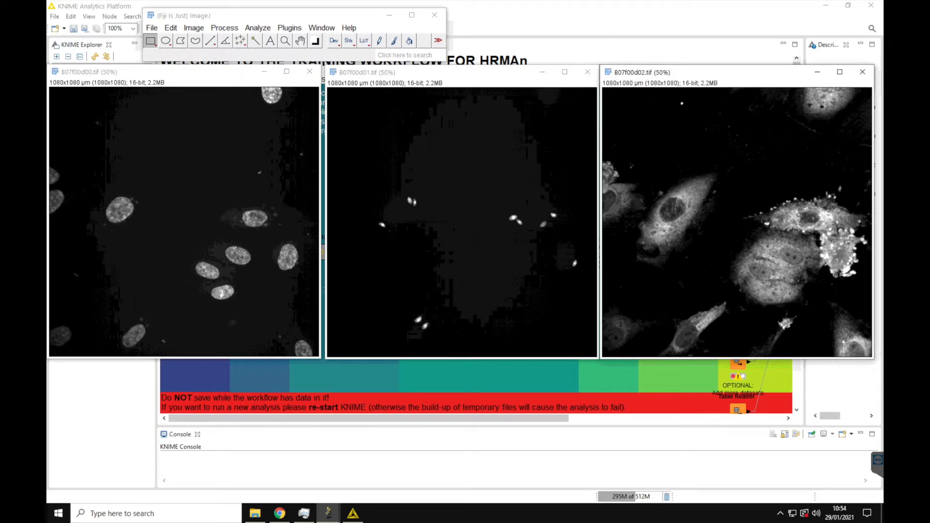
click(627, 16)
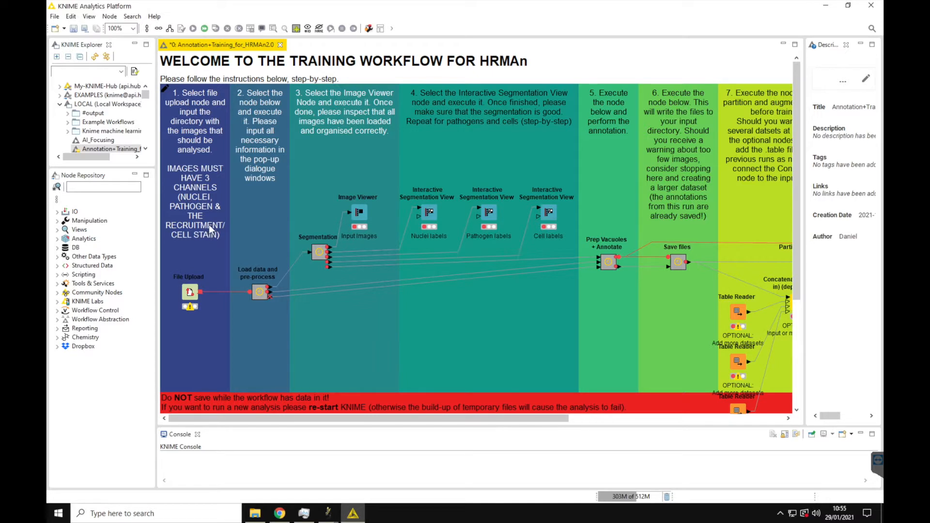
- Set the File Upload node's default file to the Images folder on the Desktop and execute the node
click(191, 294)
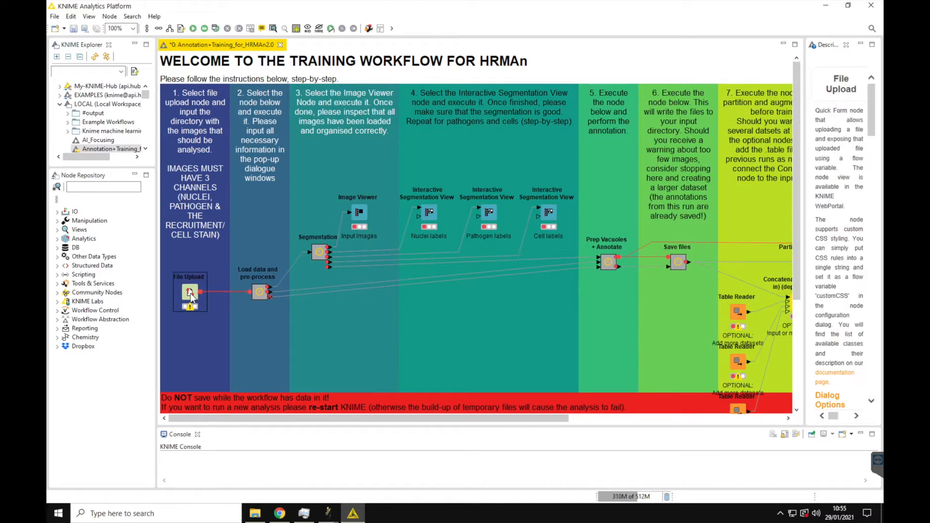
double_click(190, 293)
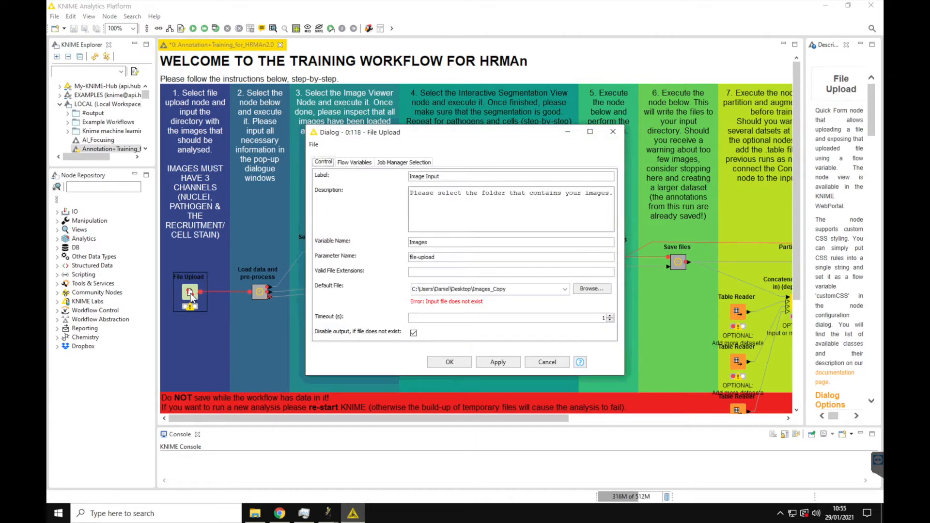
click(512, 289)
click(589, 289)
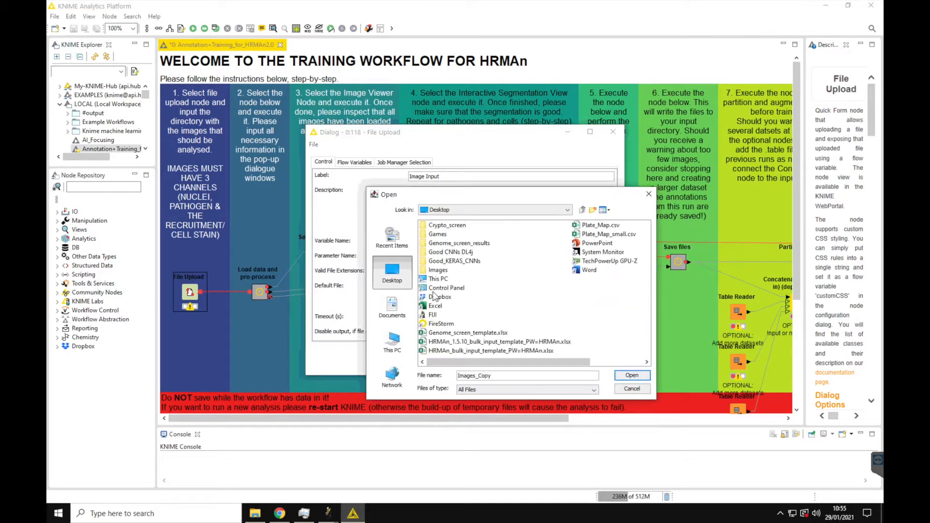
double_click(440, 234)
double_click(439, 333)
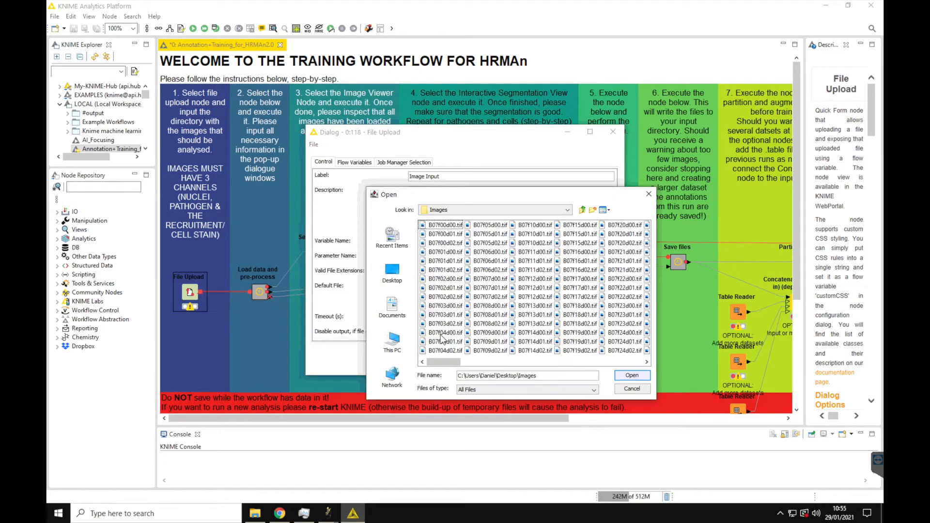
click(631, 375)
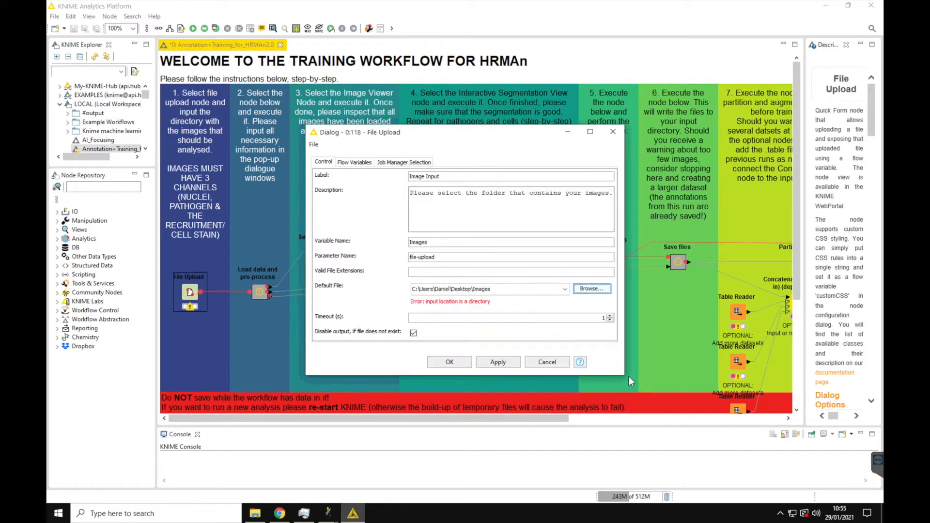
click(460, 361)
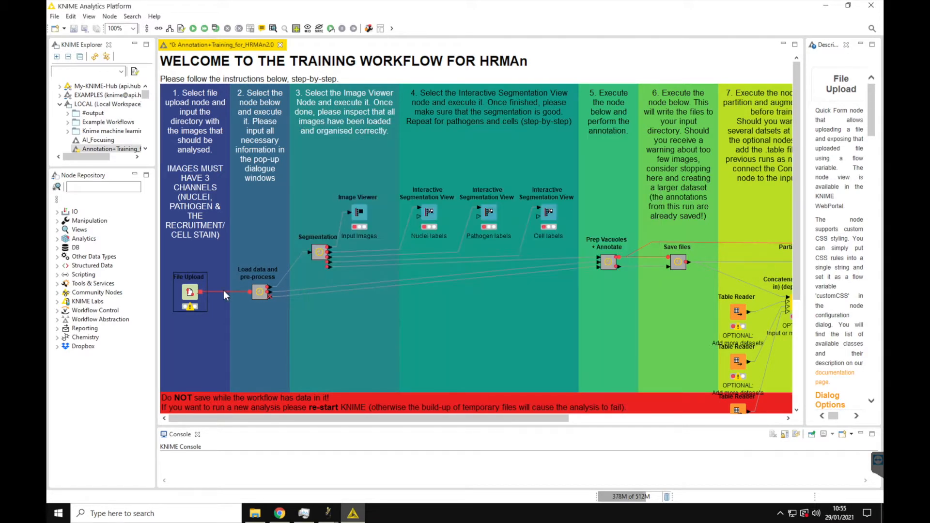
click(194, 29)
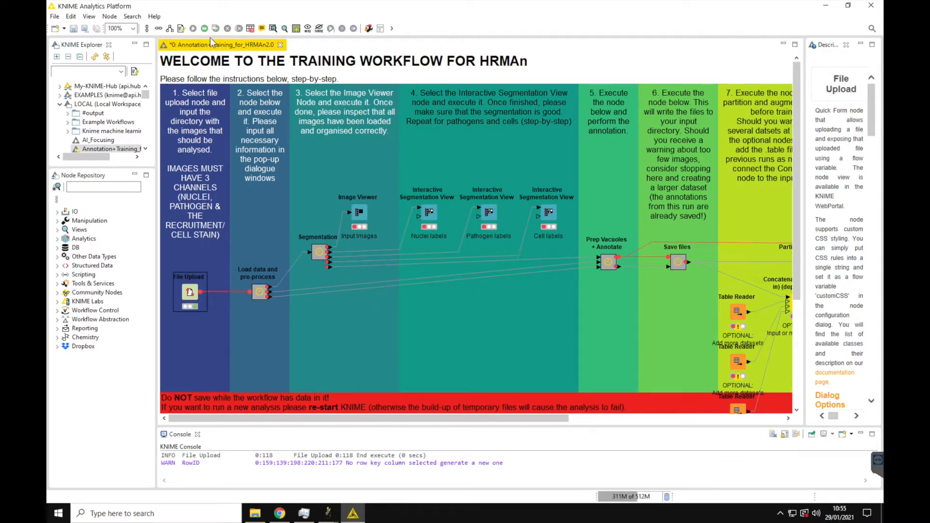
right_click(191, 295)
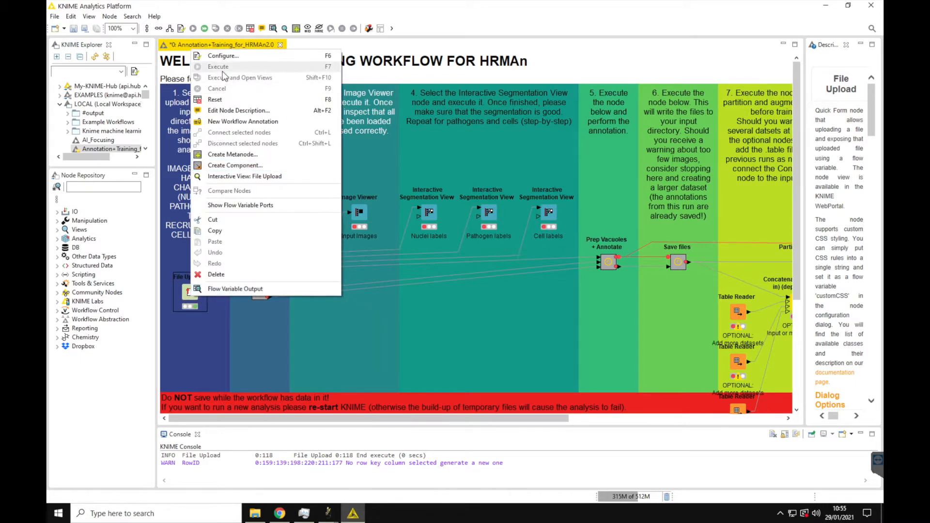
- Execute the Load data and pre-process node and acknowledge its introductory message
click(263, 298)
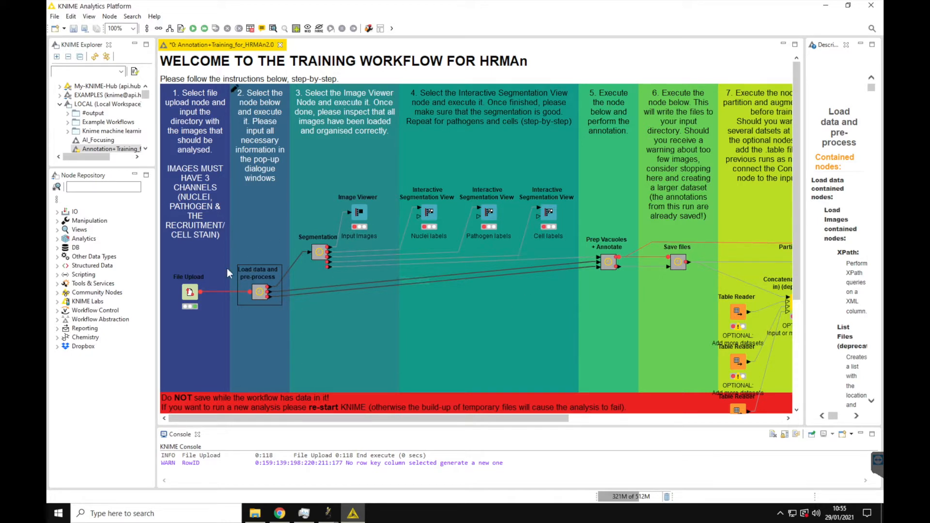
right_click(262, 298)
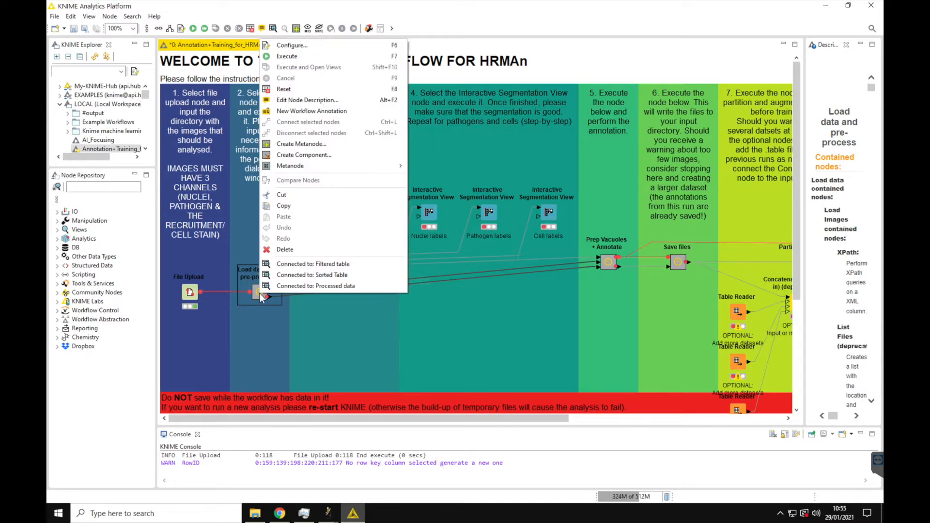
click(285, 57)
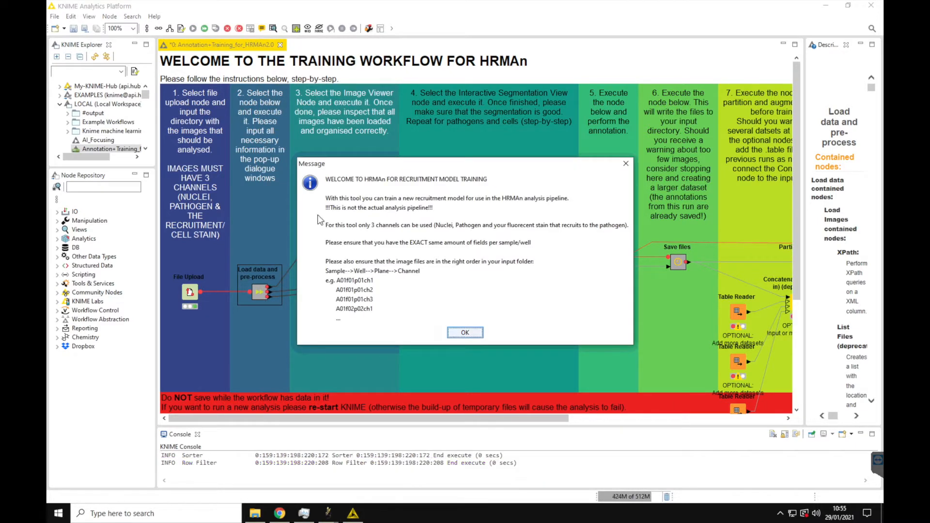
click(462, 332)
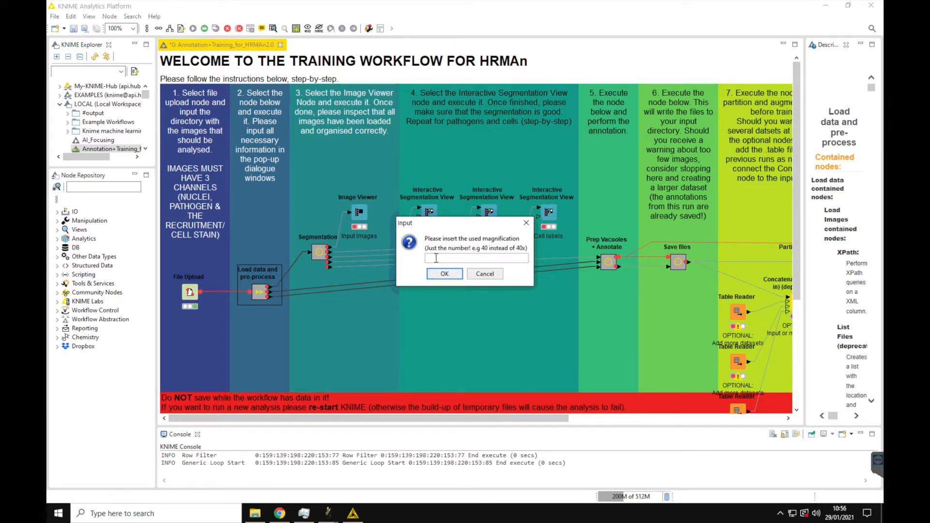
- Enter 63 as the magnification and 0.2 µm as the image pixel size
text(63)
click(443, 274)
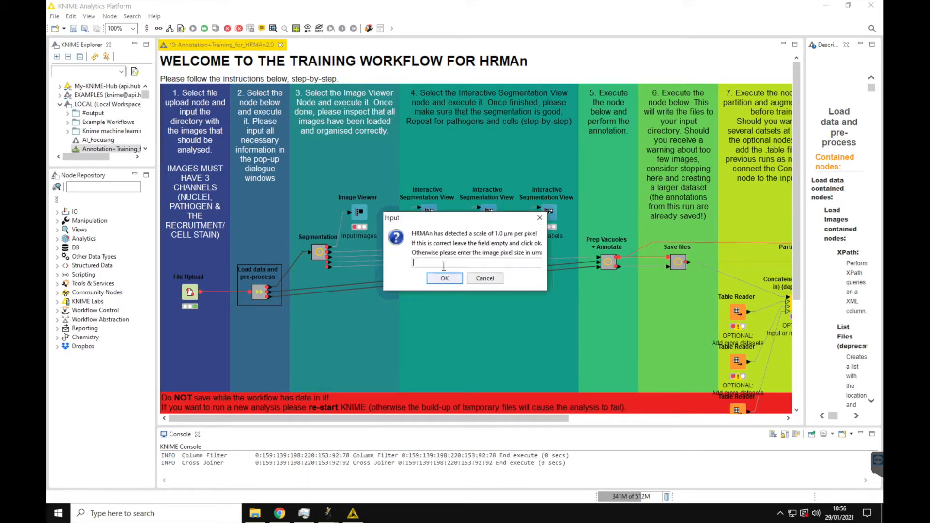
text(0.2)
click(437, 280)
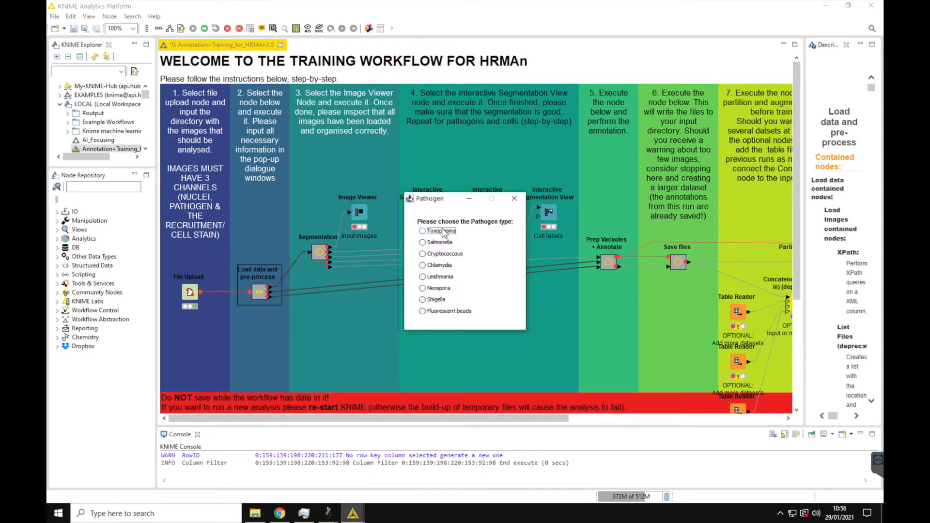
- Choose Toxoplasma as the pathogen type and acknowledge the three-channel notice
click(443, 232)
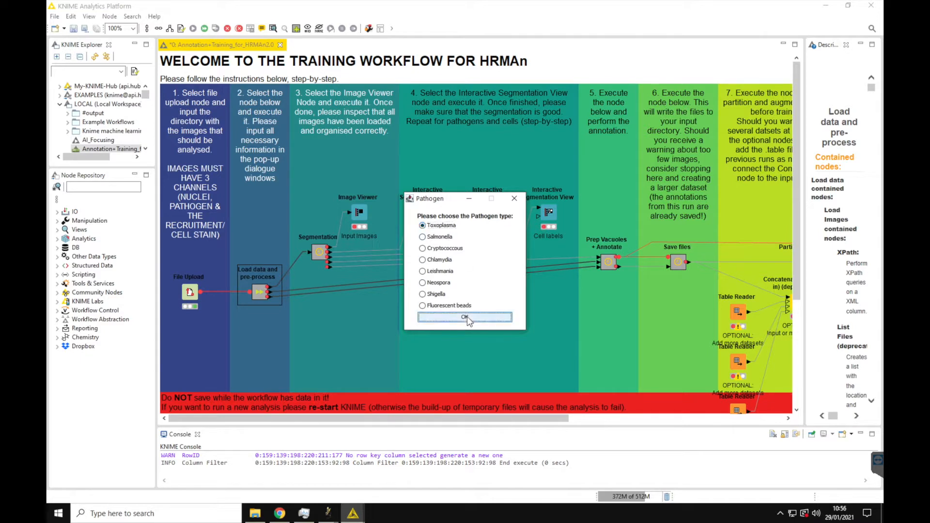
click(467, 316)
click(465, 274)
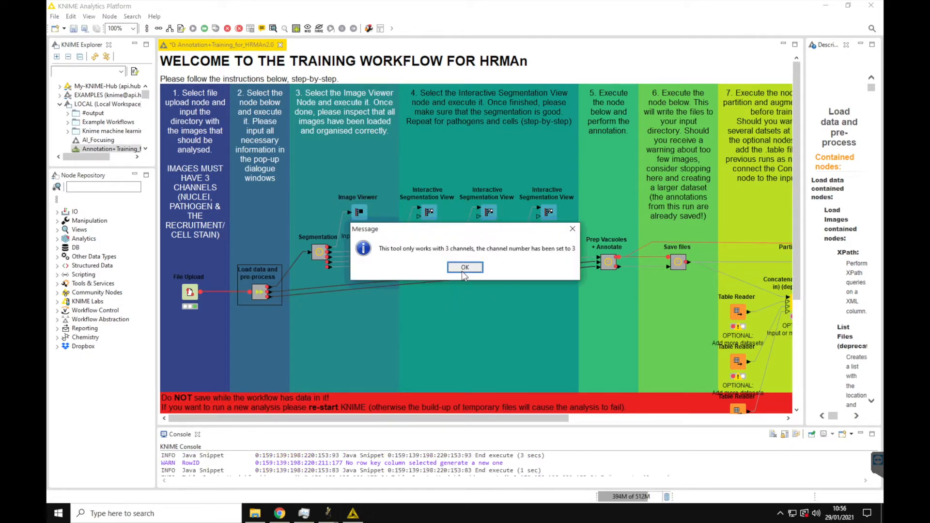
click(466, 268)
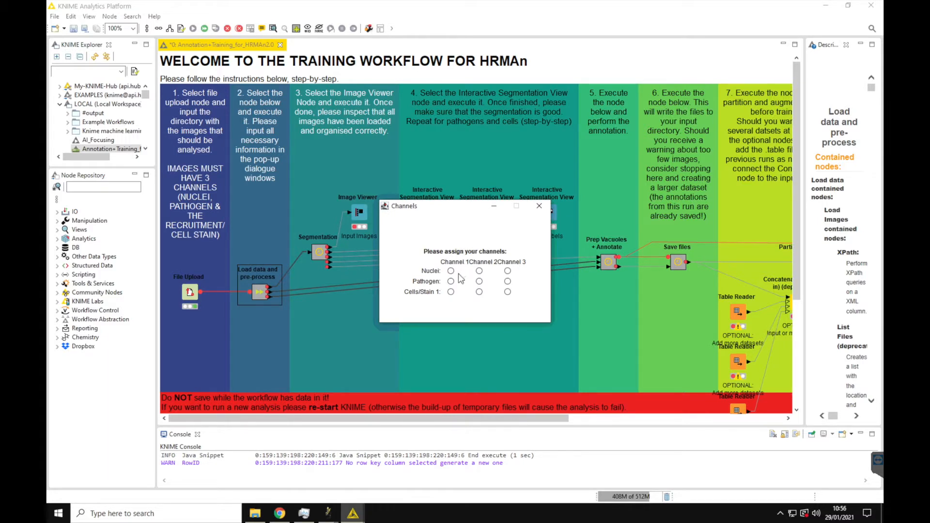
- Assign nuclei to Channel 1, pathogen to Channel 2 and cells/stain 1 to Channel 3
click(451, 272)
click(480, 282)
click(508, 292)
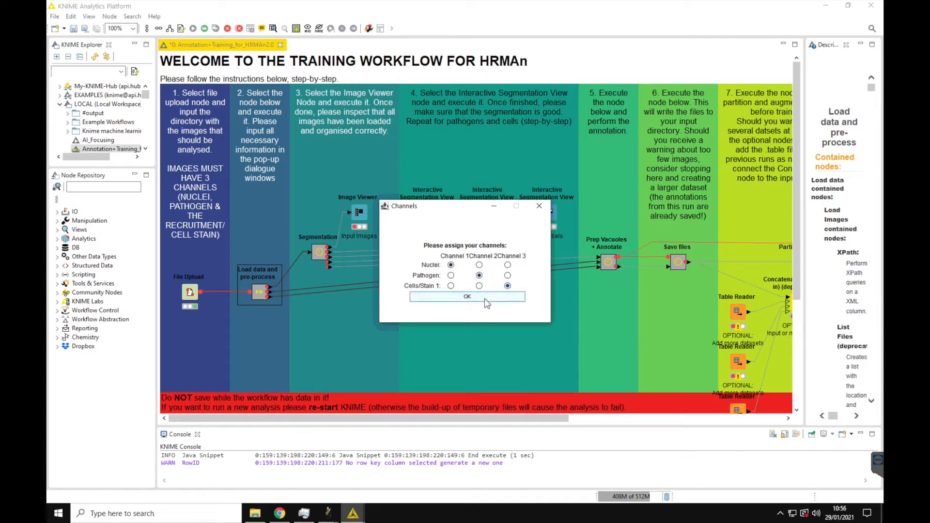
click(461, 279)
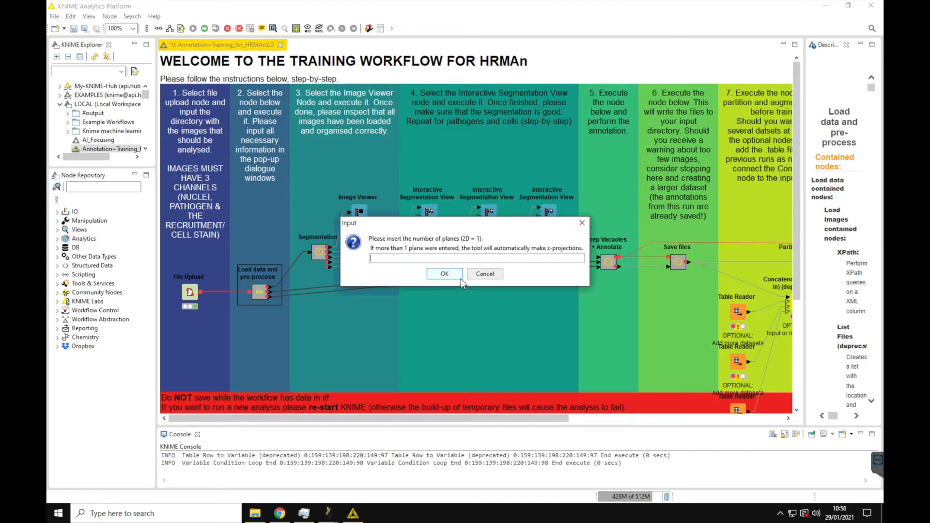
- Enter 1 plane, choose classic segmentation for both nuclei and cells, and select the 96-well plate as the assay design
text(1)
click(441, 278)
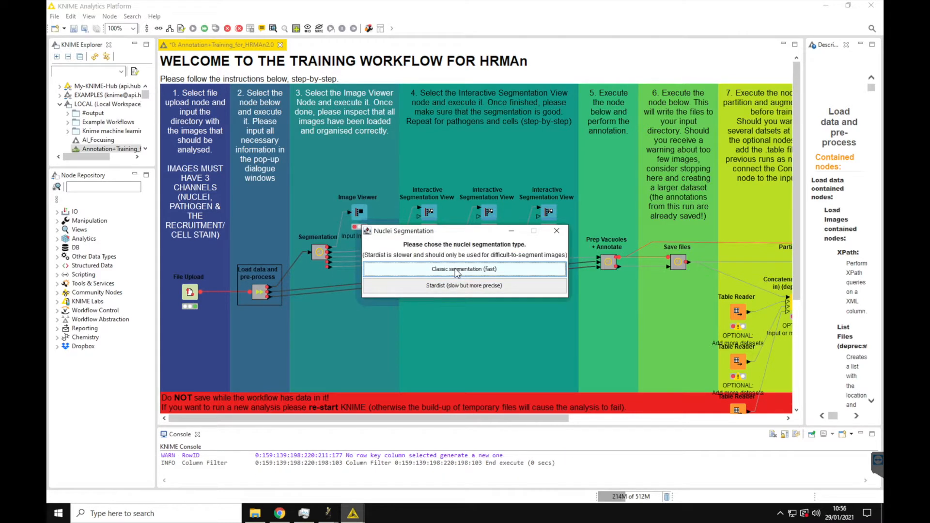
click(457, 272)
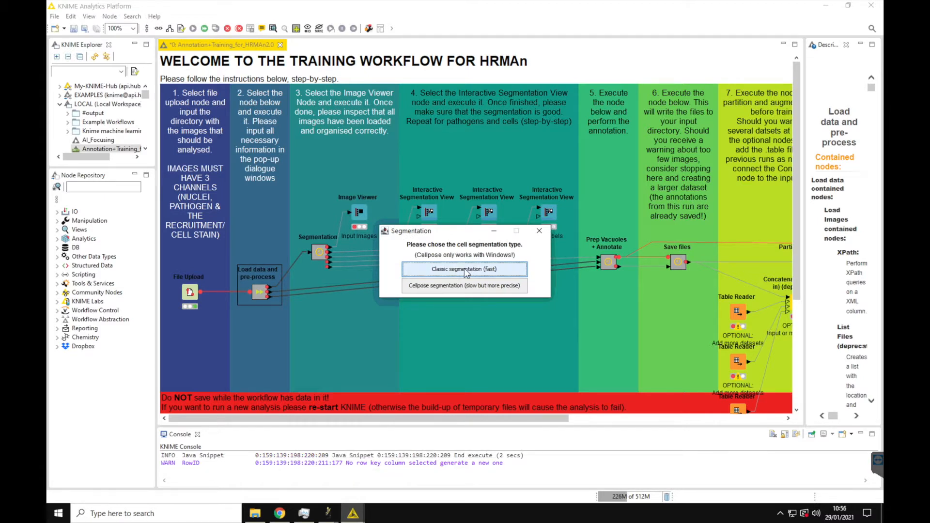
click(465, 272)
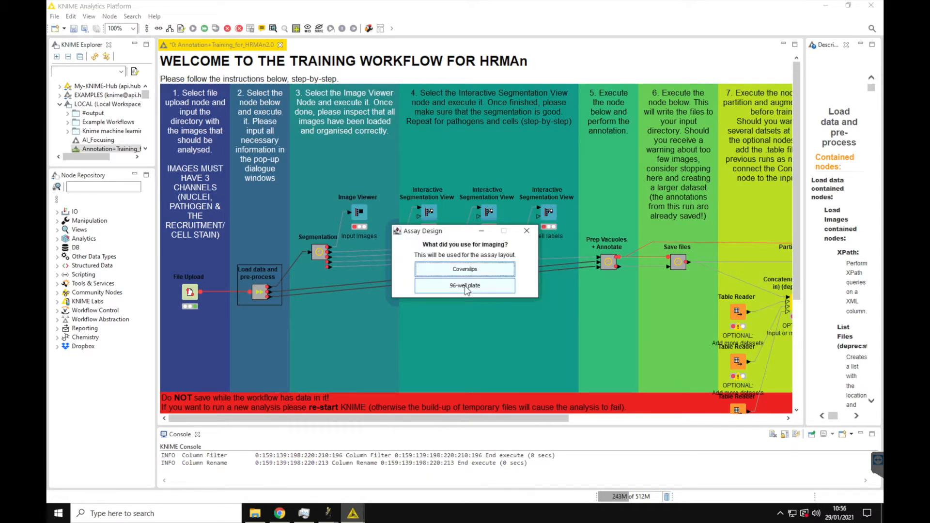
click(465, 286)
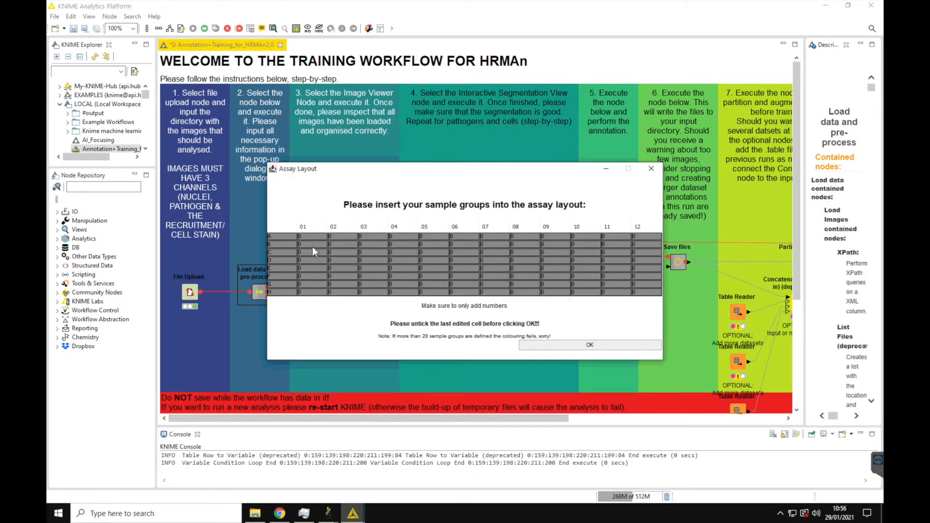
- Assign wells B07 and B09 to sample group 1, keep both as infected, and confirm the assay layout
click(484, 241)
text(1)
click(558, 244)
text(1)
key(Return)
click(557, 344)
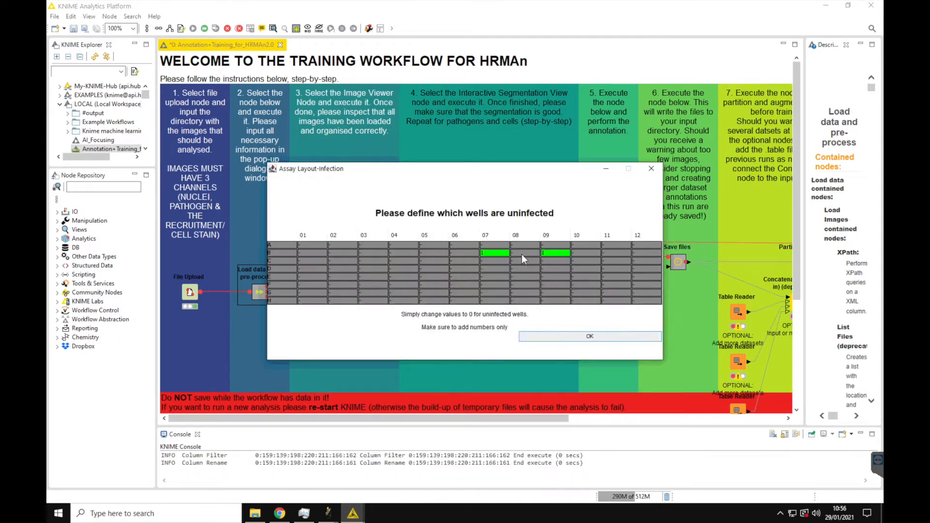
click(561, 336)
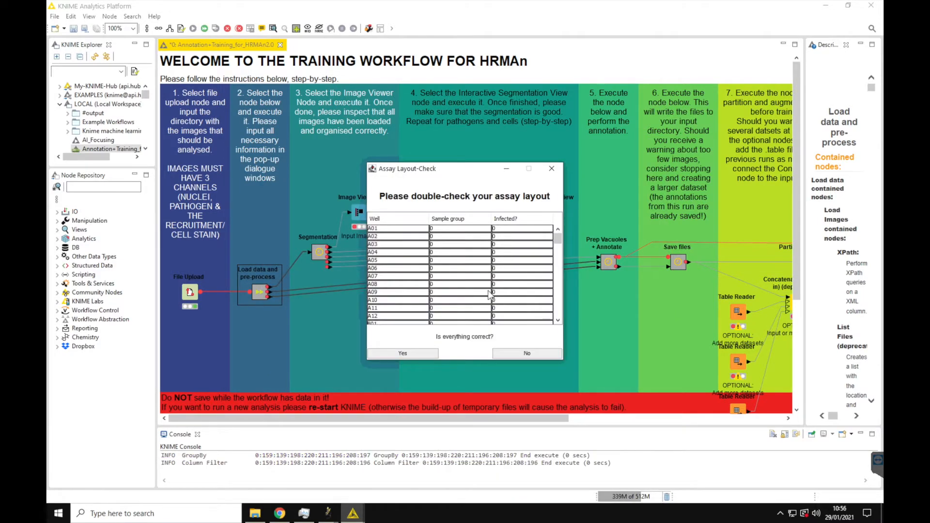
click(417, 351)
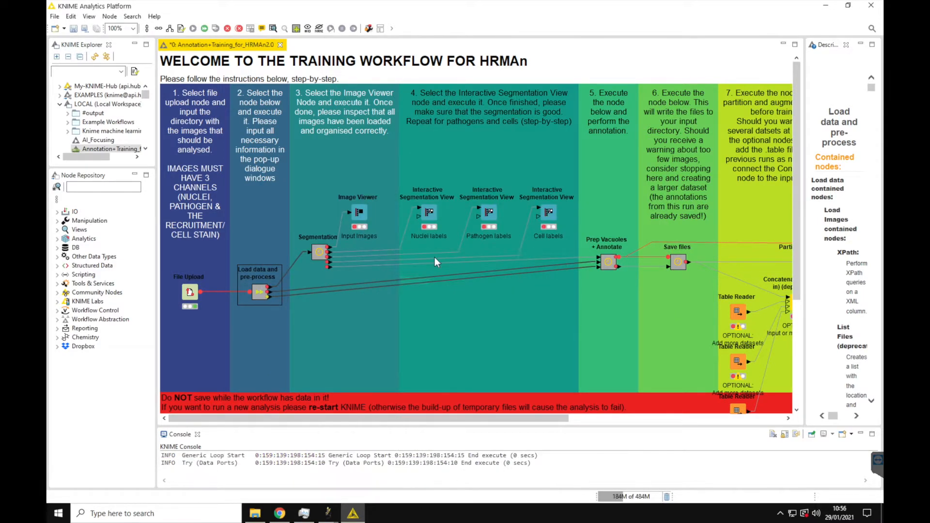
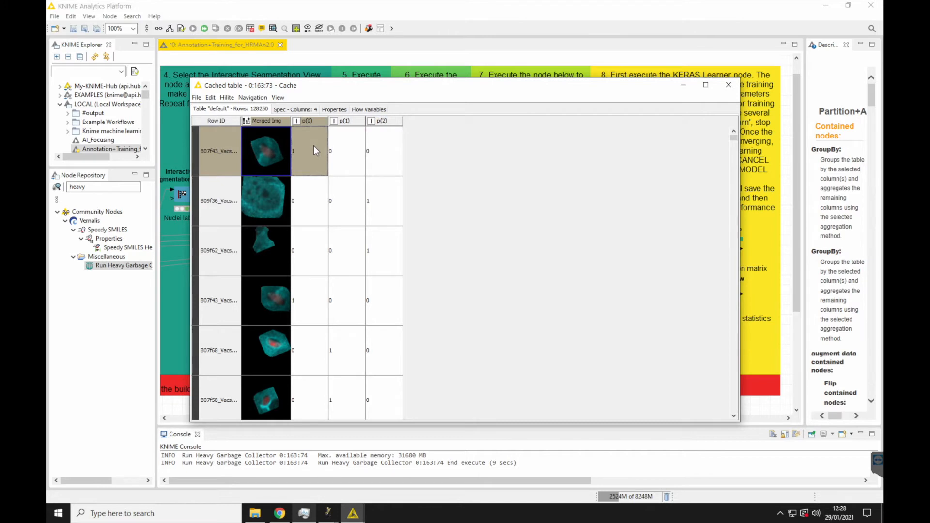
- Examine the second row of the cached table, comparing its merged image with the p(0), p(1) and p(2) class values
drag(269, 206, 411, 210)
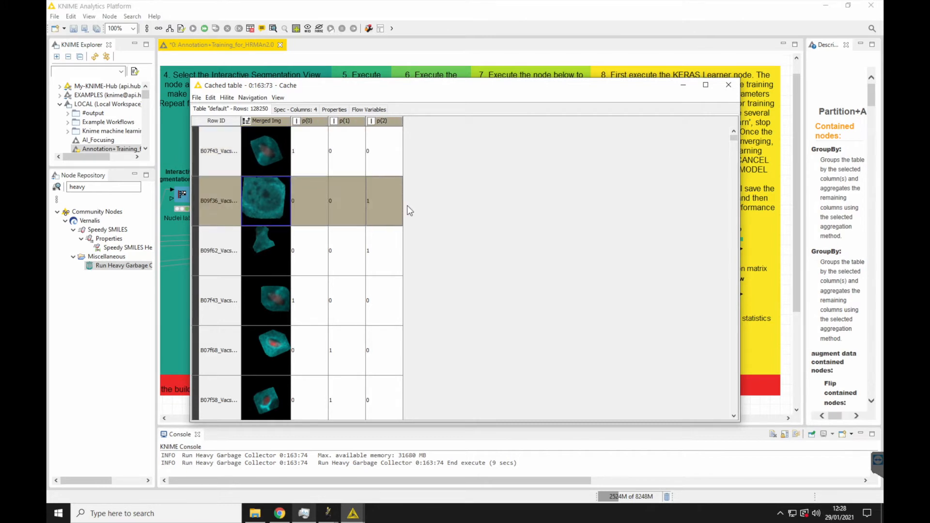
- Compare the fifth row's merged image with its p(0) and p(1) class values and close the cached table
drag(266, 350, 338, 350)
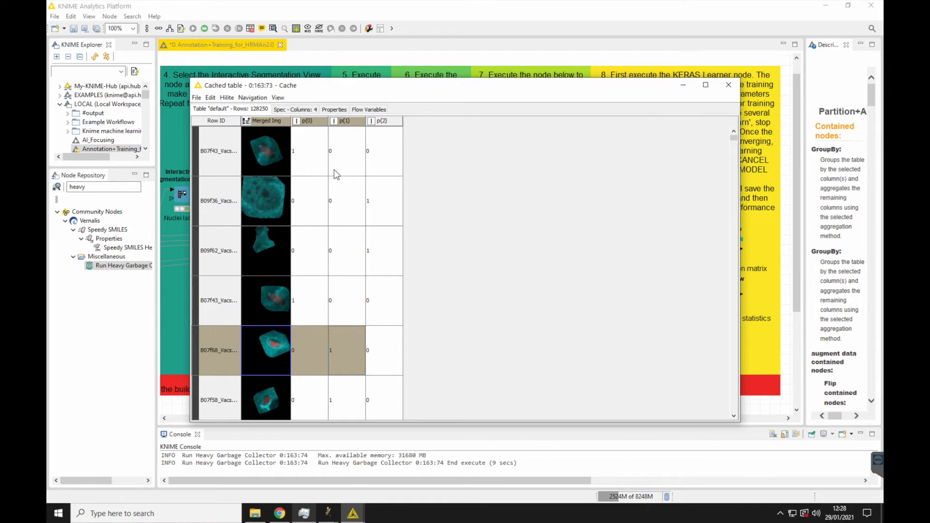
click(729, 86)
- Review the Keras Network Learner's input data, target data, training options and advanced options, and accept the configuration
click(630, 275)
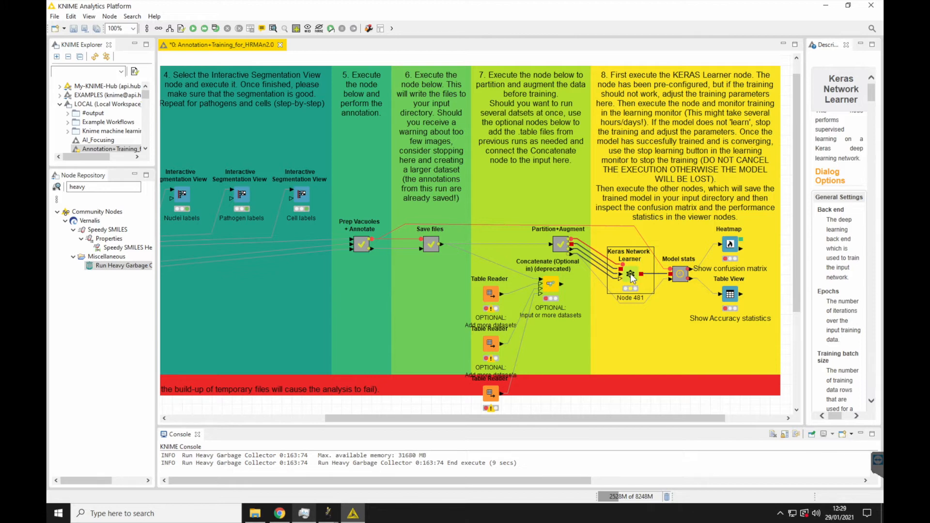
double_click(630, 274)
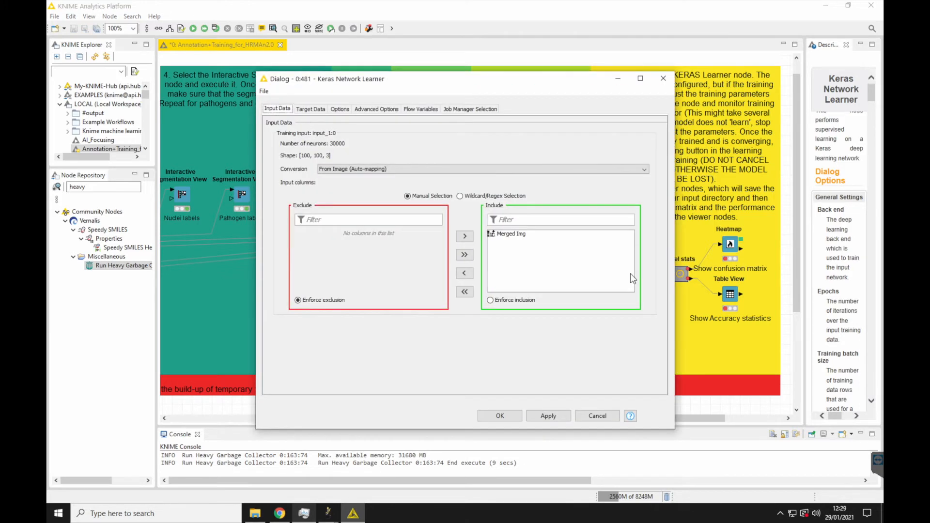
drag(540, 85, 479, 73)
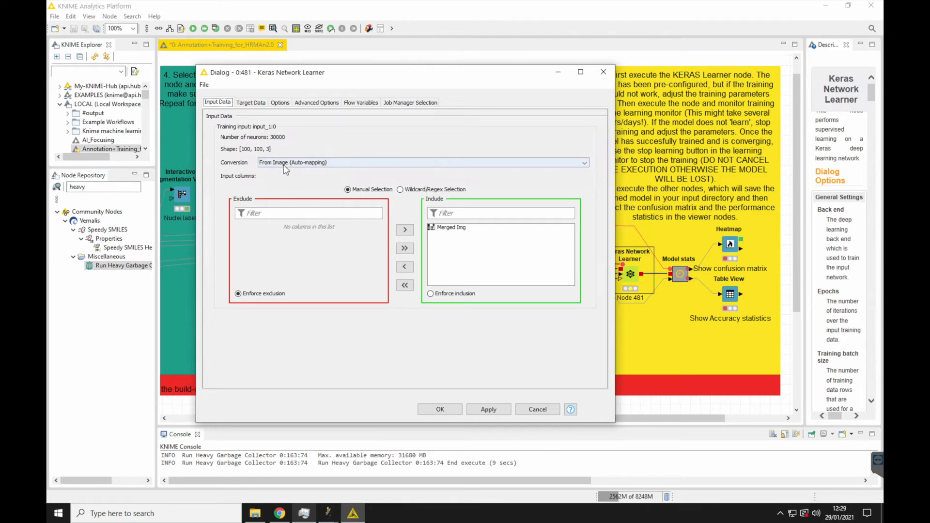
click(250, 103)
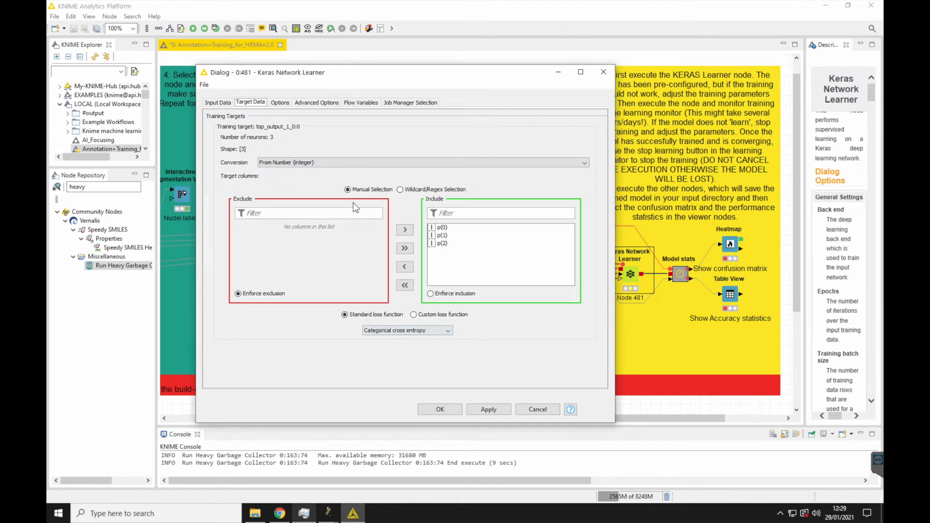
click(280, 103)
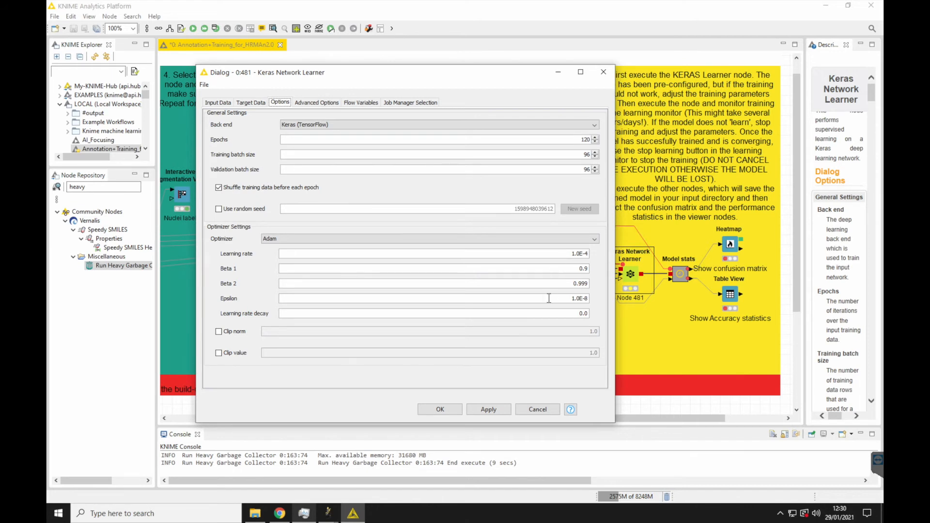
click(310, 104)
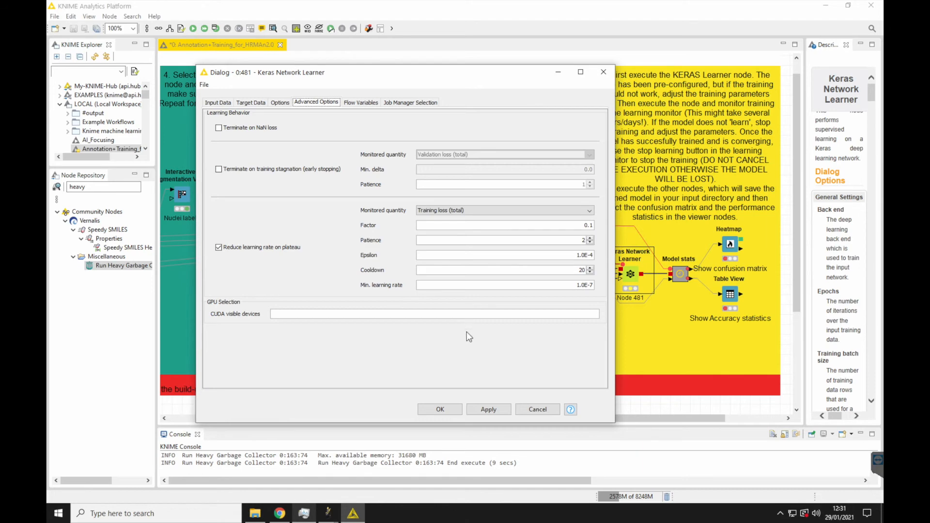
click(440, 410)
- Execute the Keras Network Learner node and open its Learning Monitor
right_click(631, 276)
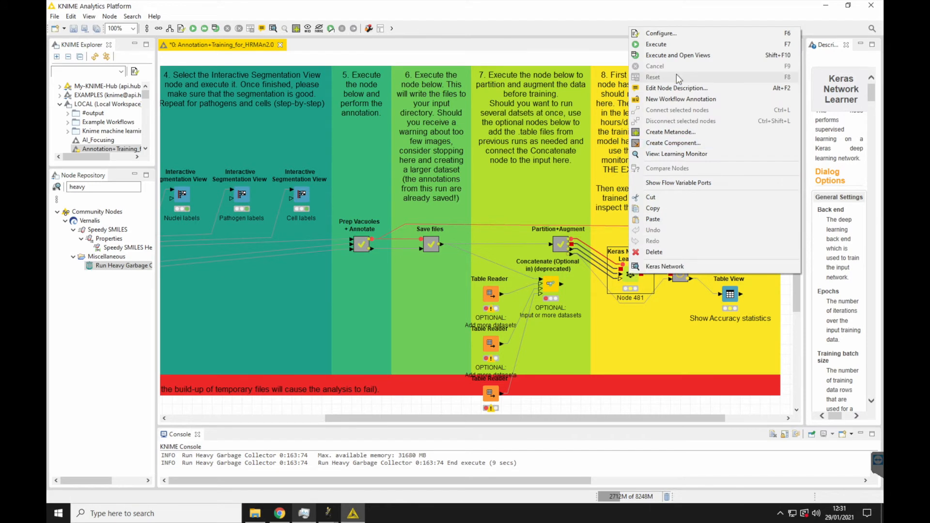
click(659, 45)
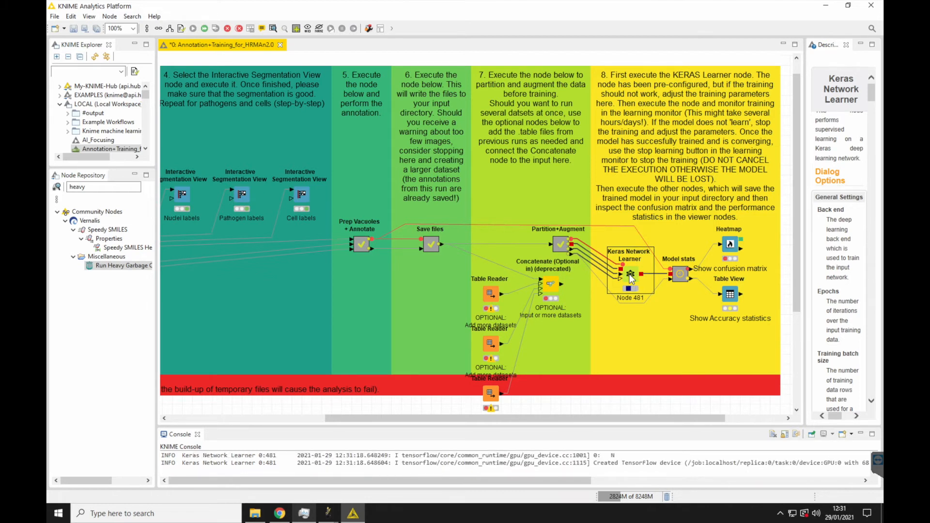
right_click(630, 275)
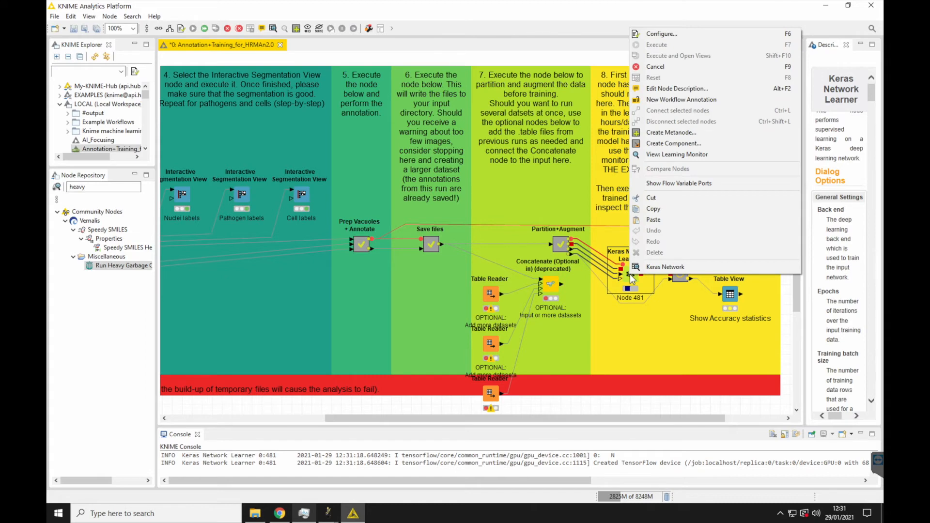
click(656, 156)
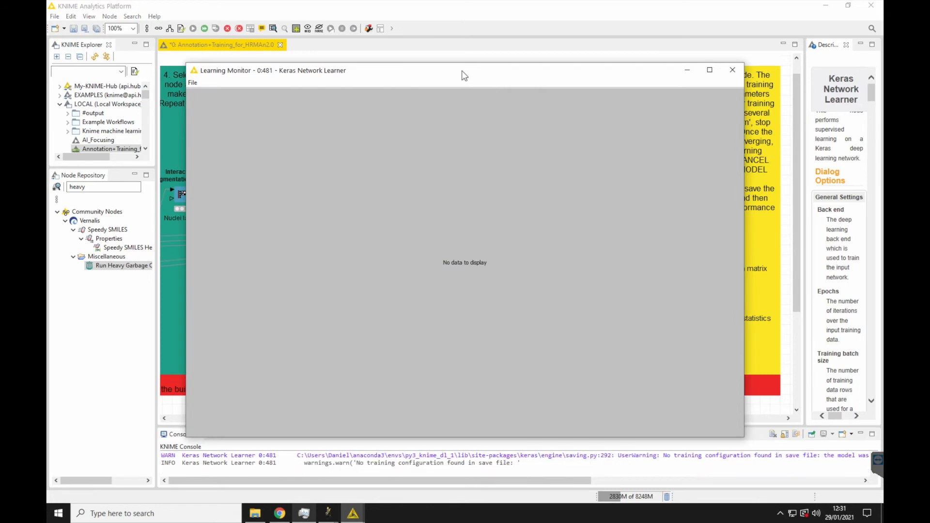
drag(464, 76, 440, 58)
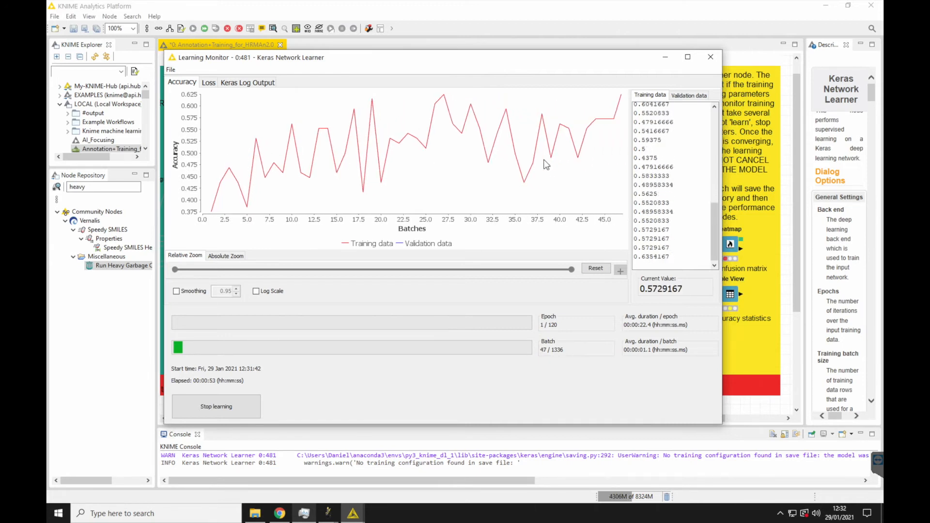
- Check the training and validation accuracy values, and enable smoothing on the accuracy curve
click(687, 97)
click(663, 96)
click(688, 96)
click(664, 97)
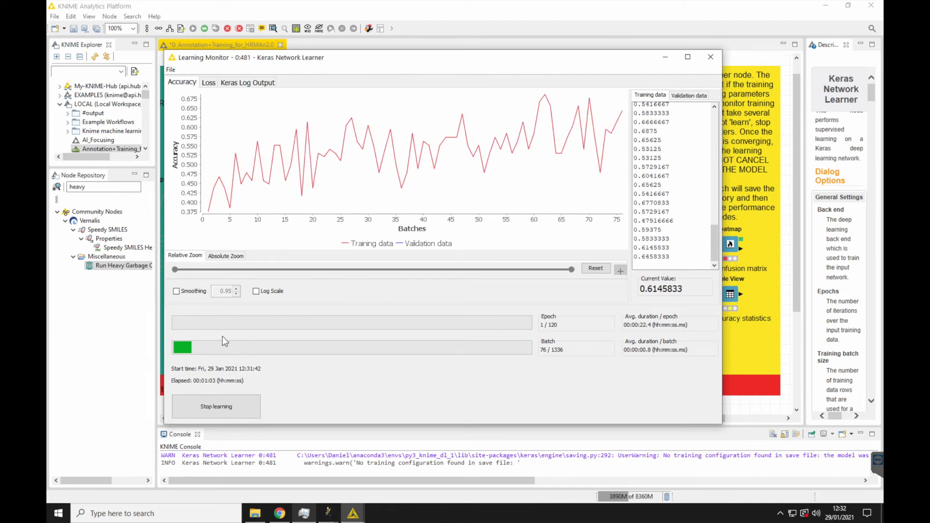
click(177, 292)
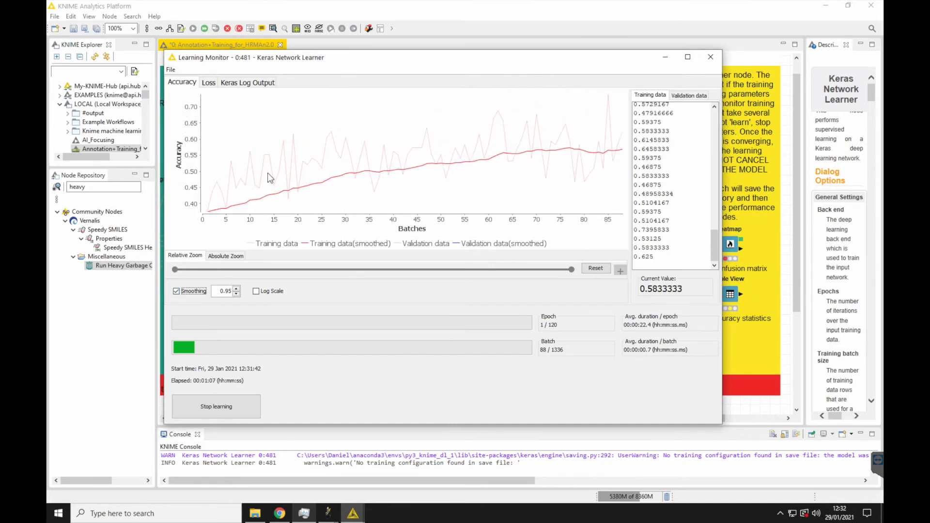
- Inspect the loss curve and the Keras log output, and return to the accuracy plot
click(206, 84)
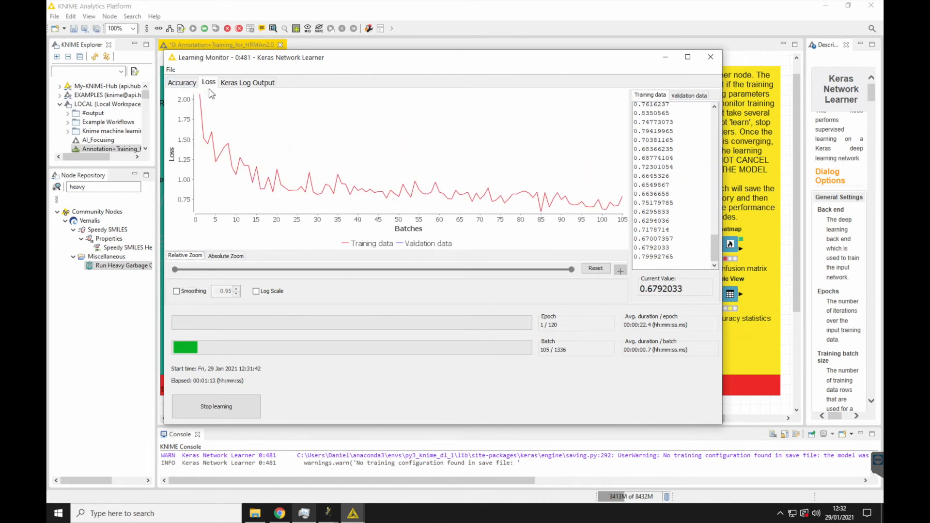
click(243, 82)
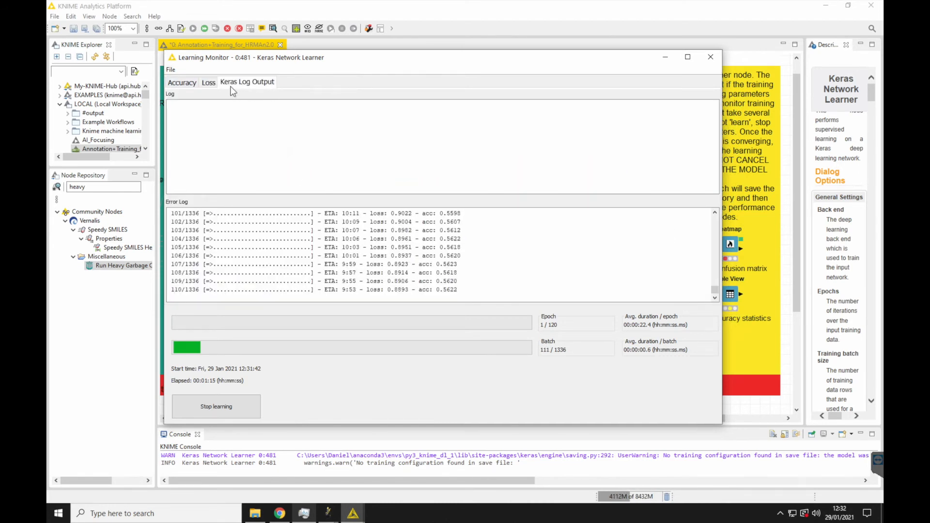
click(195, 83)
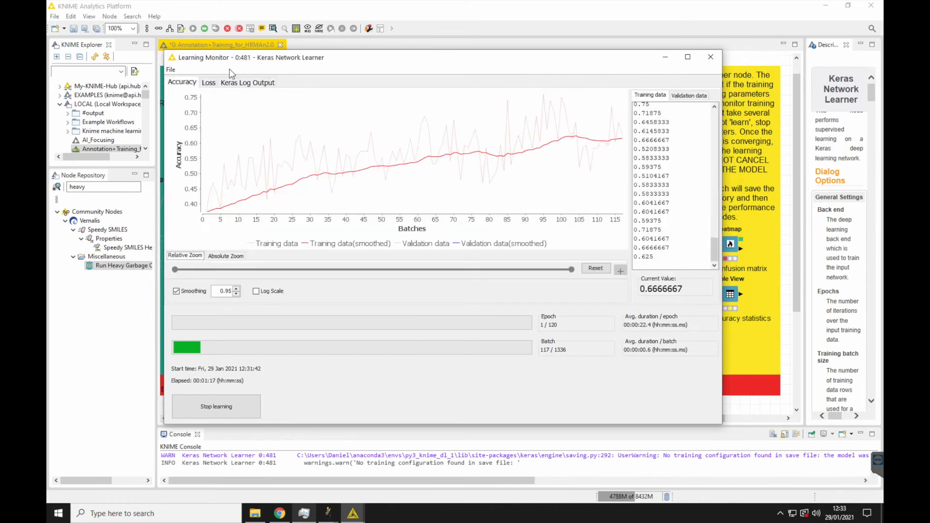
- Switch to TechPowerUp GPU-Z, allowing it to make changes to the device, and show its sensor readings beside the Learning Monitor
drag(273, 58, 172, 46)
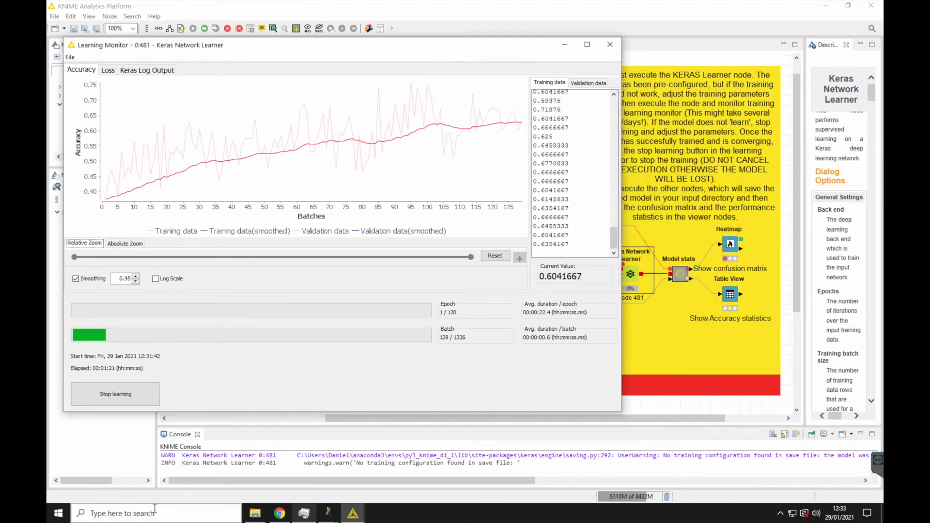
click(155, 511)
text(gpu)
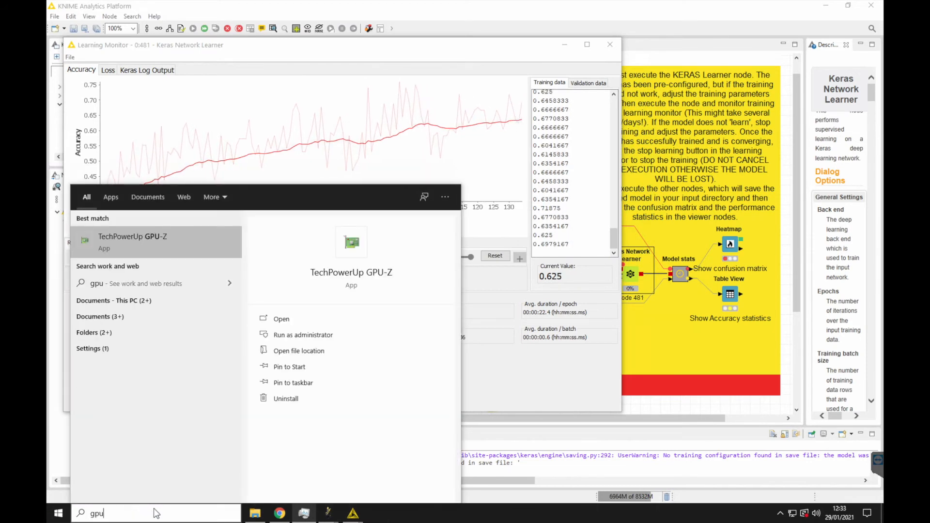
click(143, 233)
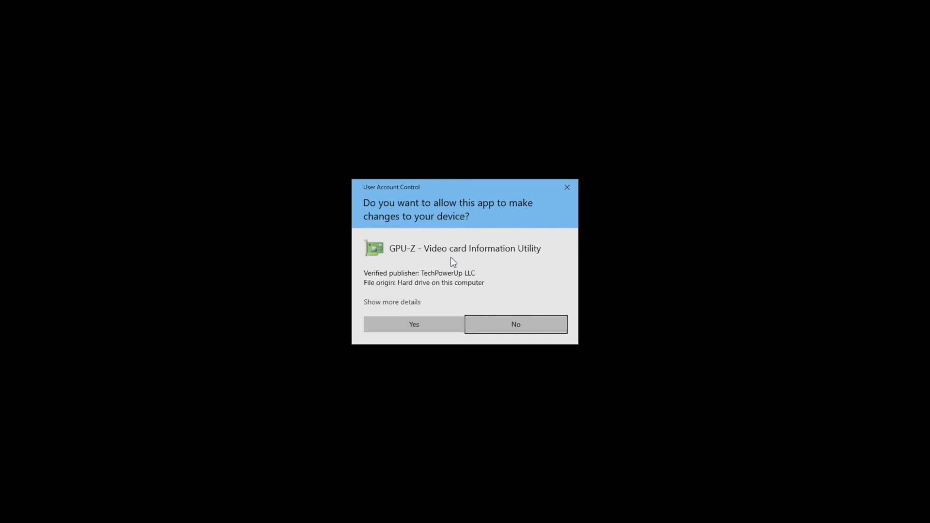
click(413, 326)
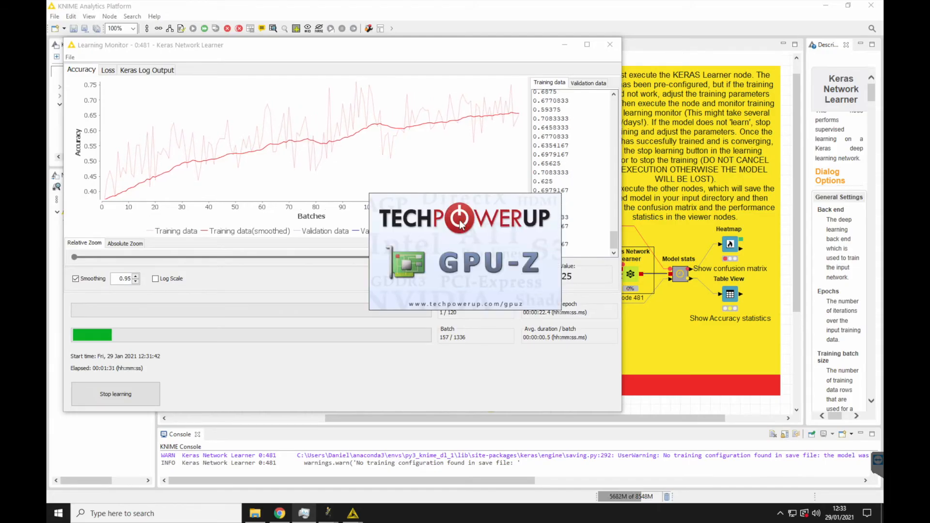
drag(330, 43, 714, 51)
click(690, 64)
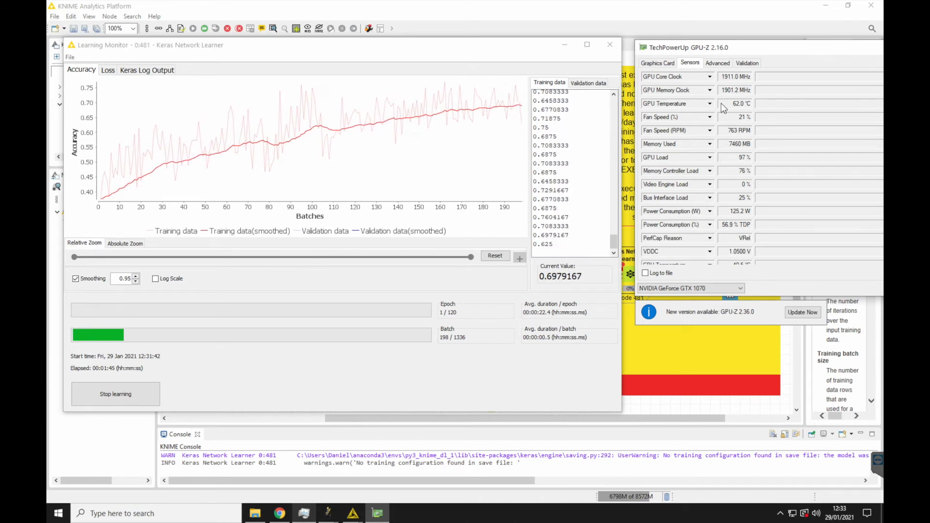
drag(712, 49, 658, 51)
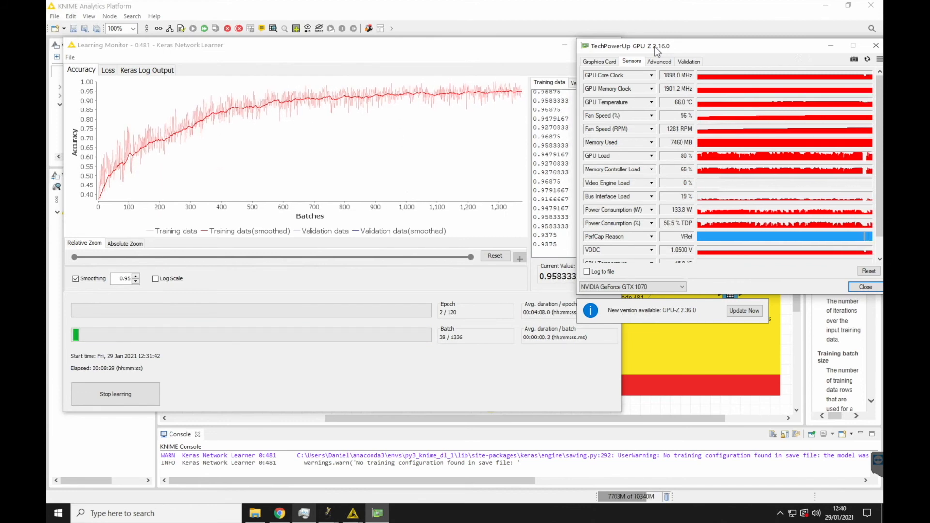
- Show the loss curve in the Learning Monitor with smoothing enabled
click(554, 72)
click(109, 70)
click(77, 279)
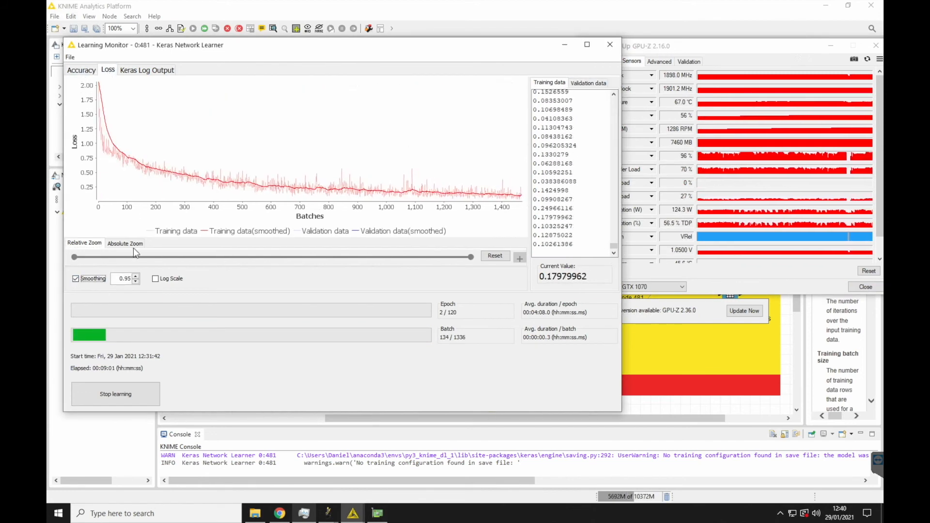
- Compare the validation data with the training data in the accuracy and loss plots
click(81, 70)
click(587, 82)
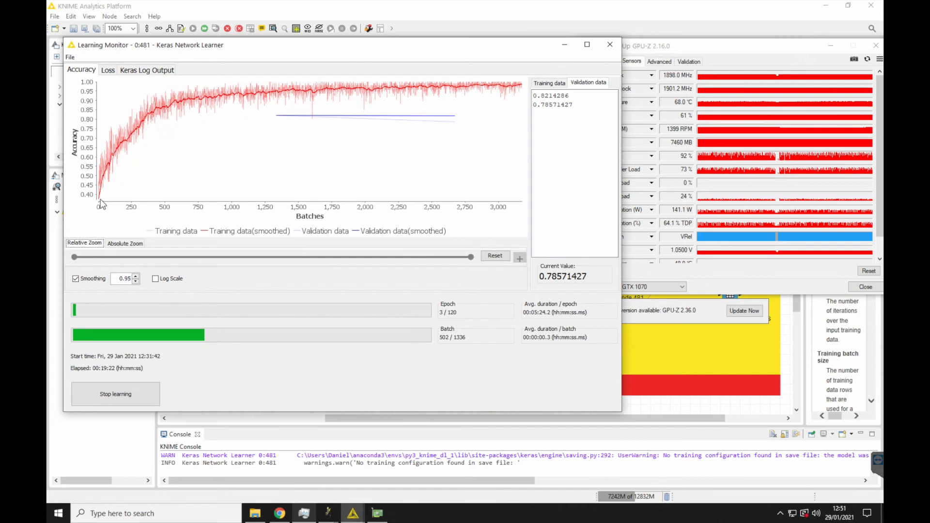
mouse_move(100, 203)
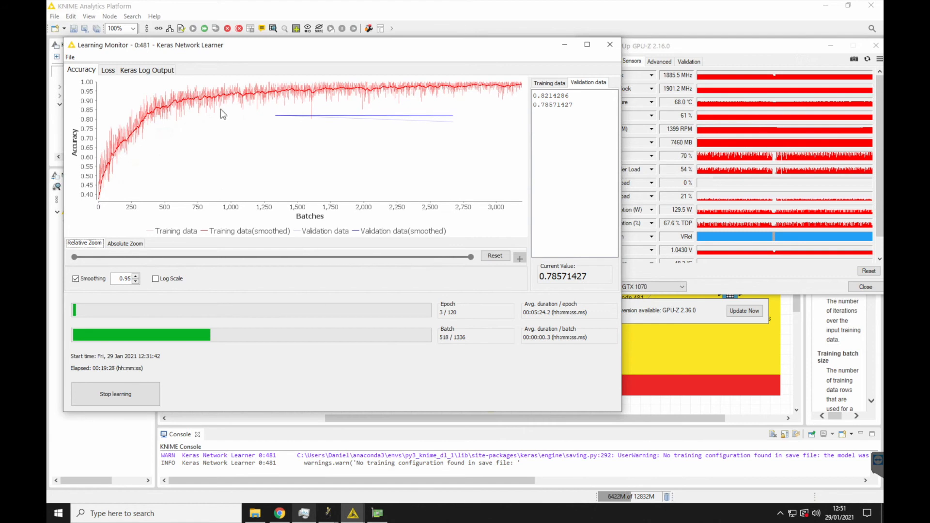
click(108, 70)
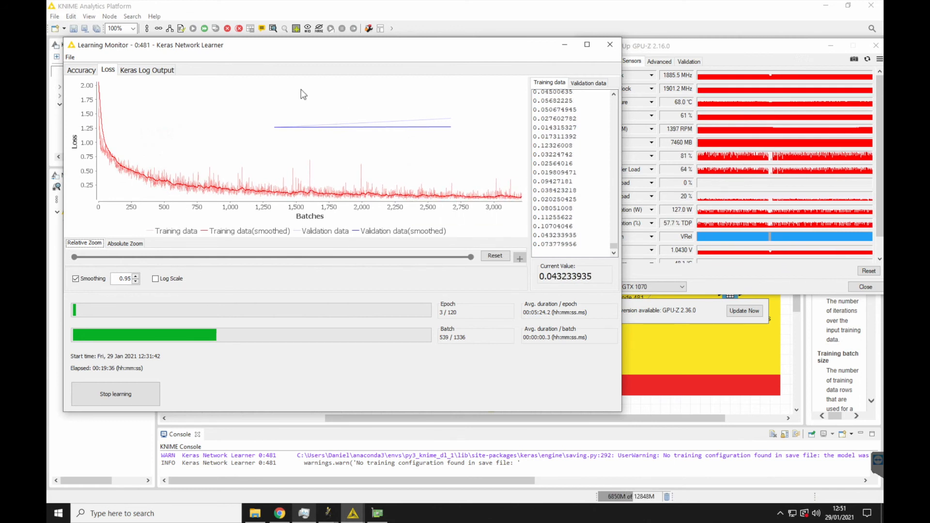
click(83, 70)
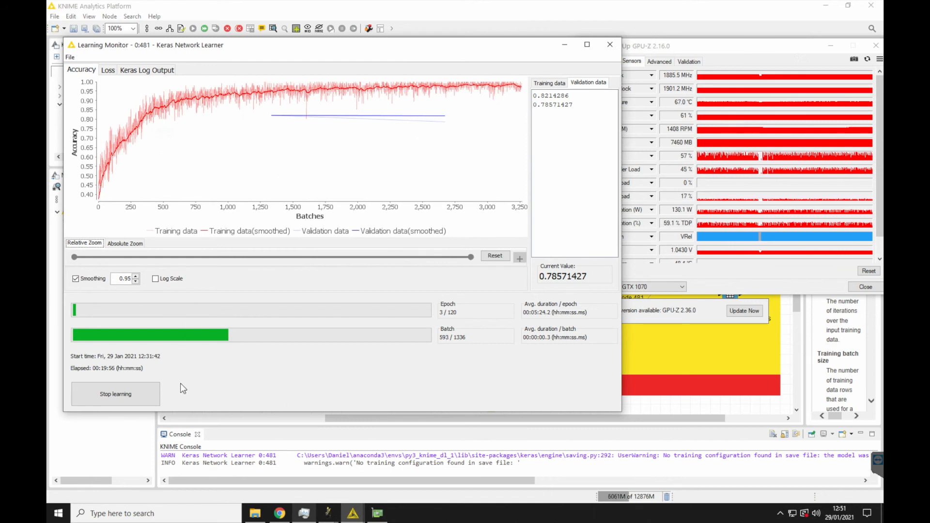
- Stop the learning from the Learning Monitor, close the monitor and minimise the GPU-Z window
click(123, 399)
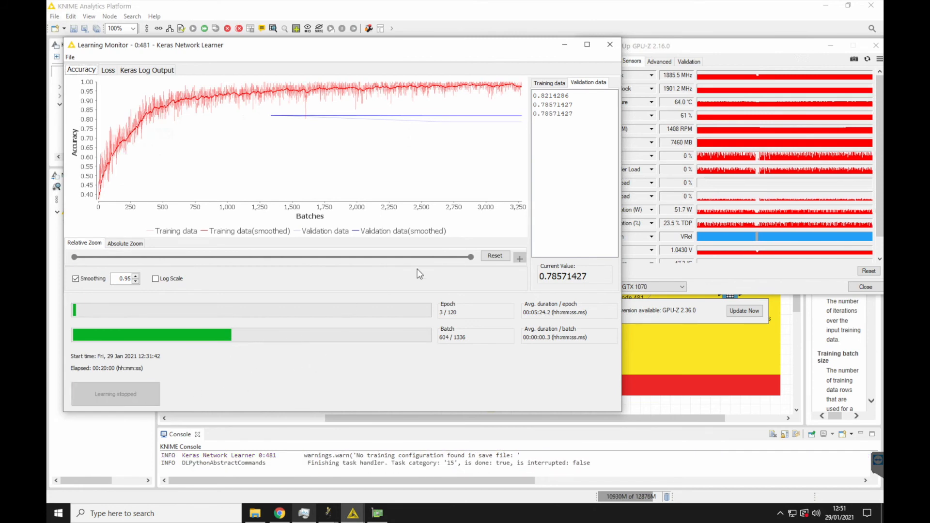
click(609, 45)
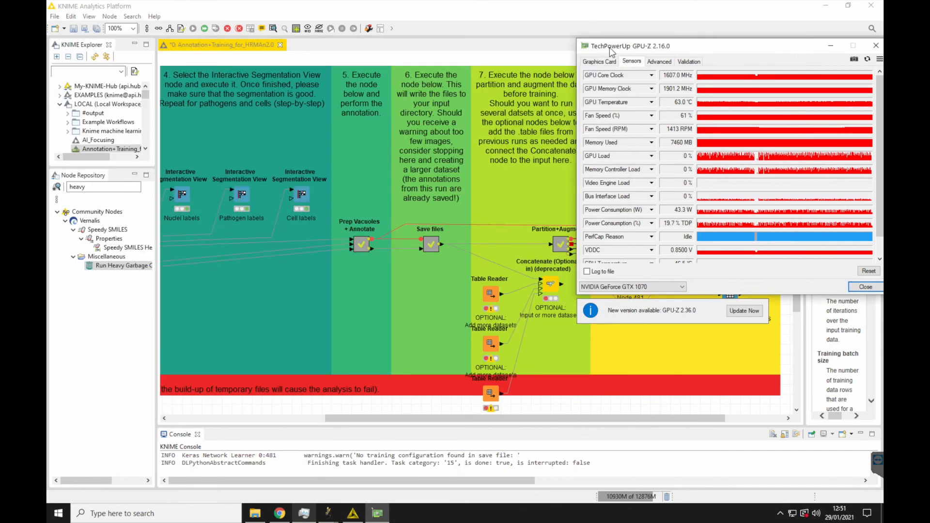
click(830, 46)
- Execute the Model stats node once the Keras Network Learner has finished saving the trained network
drag(631, 419, 661, 418)
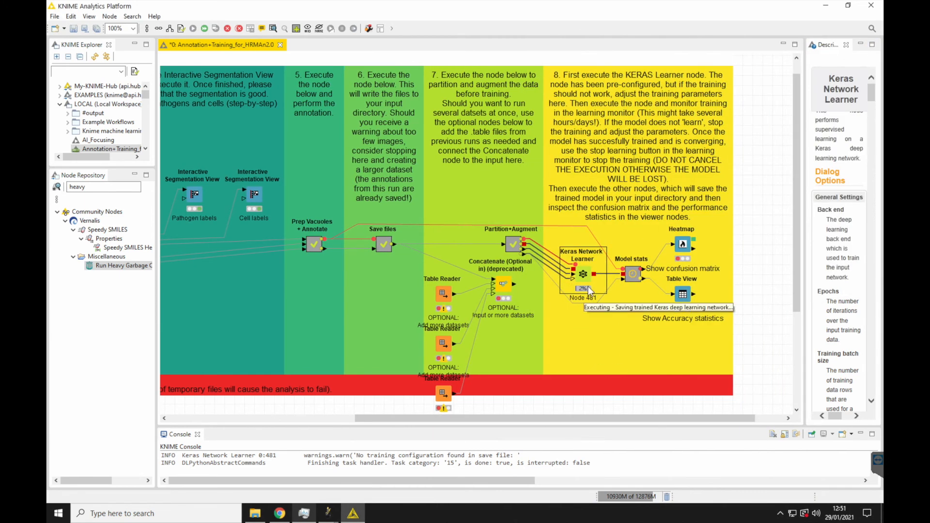
mouse_move(589, 292)
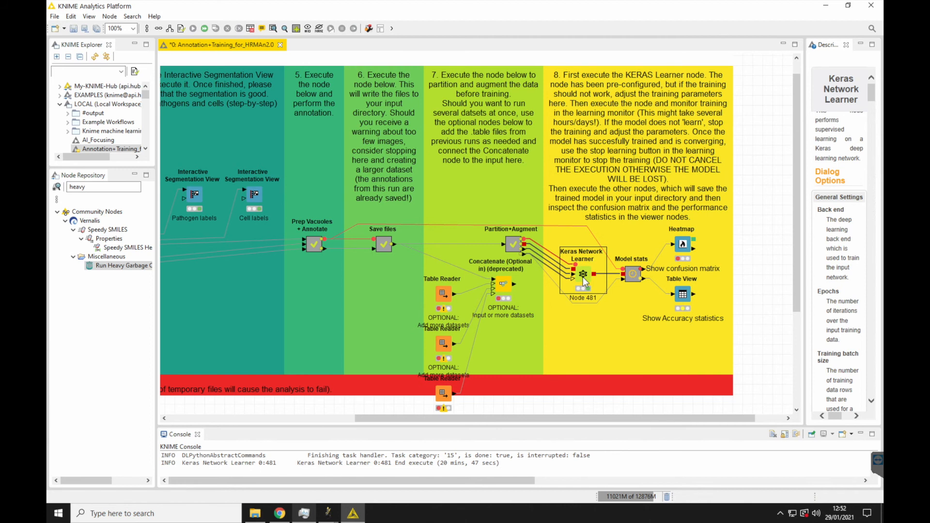
click(633, 275)
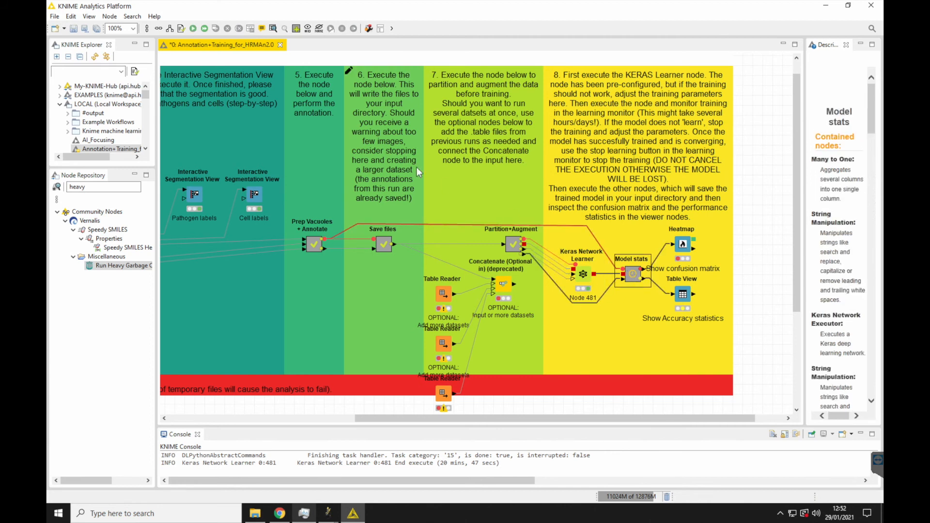
click(193, 28)
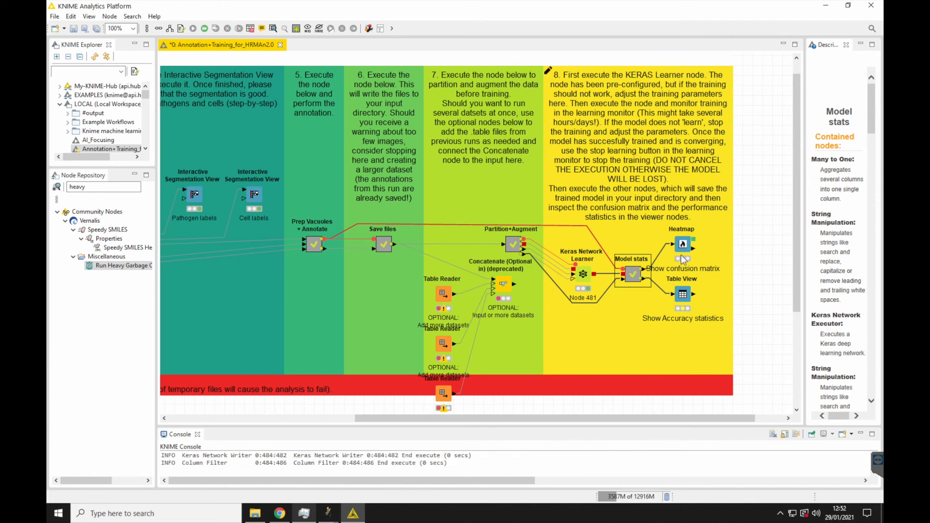
- Execute the Heatmap node and the Table View node that follow Model stats
click(683, 244)
right_click(683, 246)
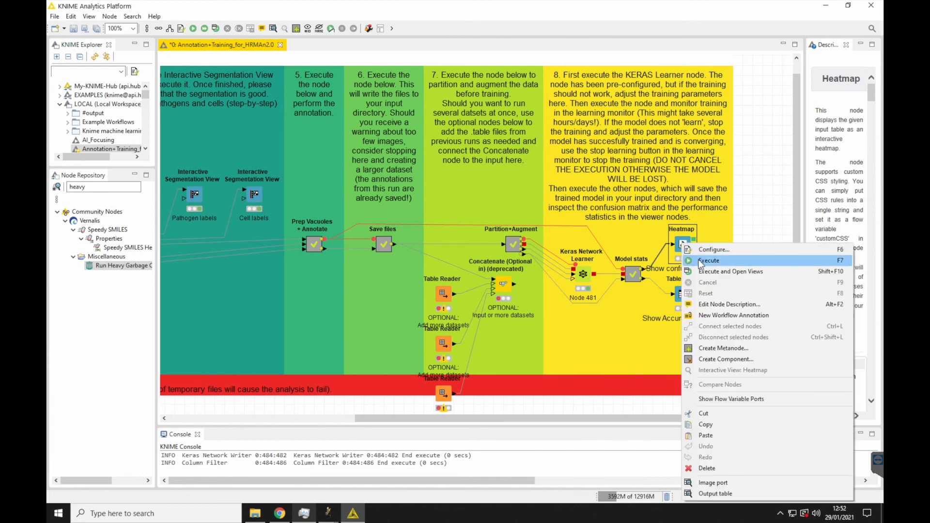
click(690, 260)
click(683, 293)
right_click(683, 294)
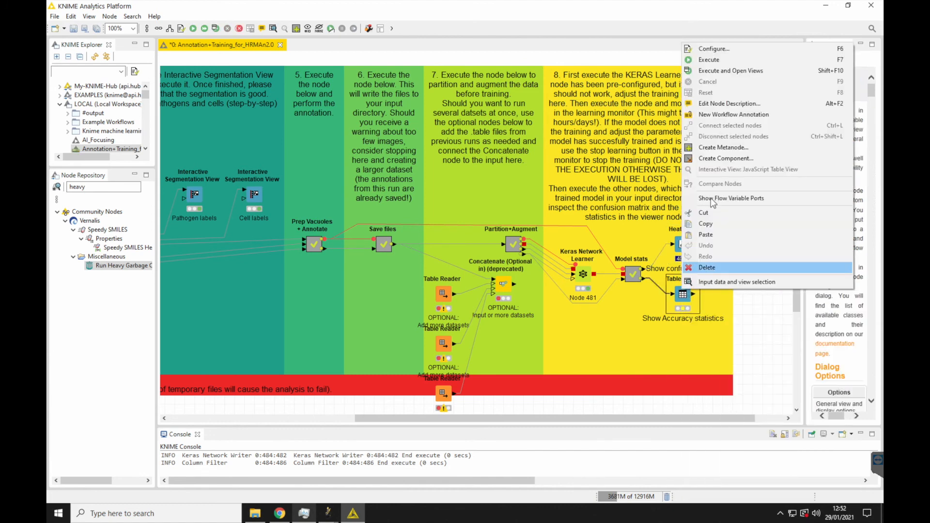
click(709, 60)
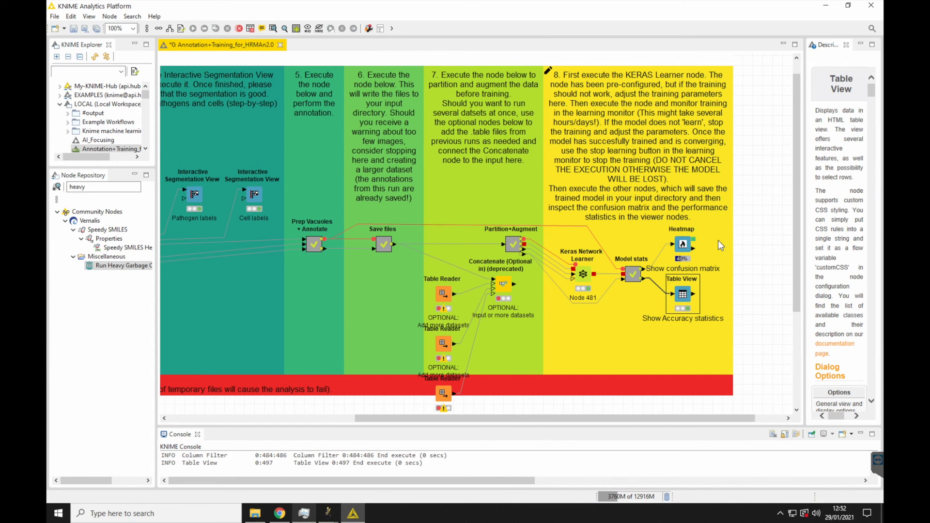
- Open the Table View node's interactive view, examine the per-class statistics and the overall accuracy, and close it
right_click(686, 296)
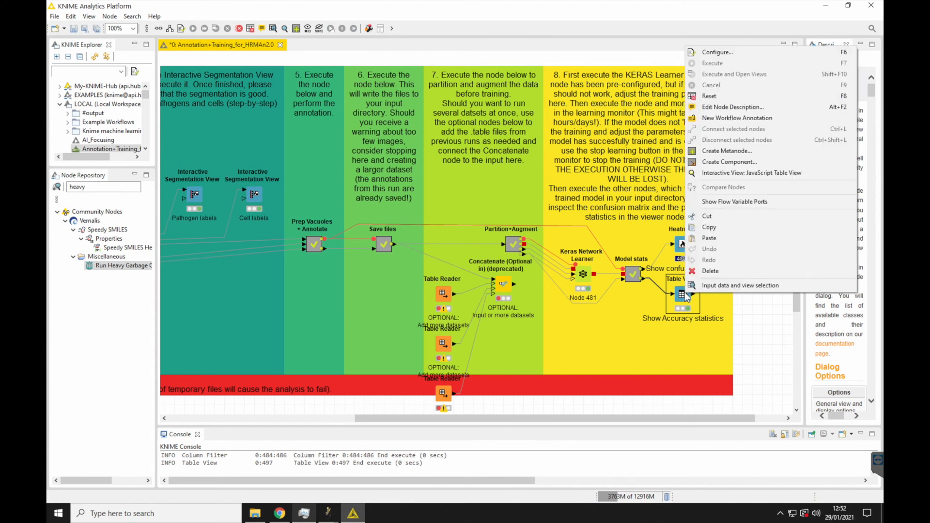
click(717, 174)
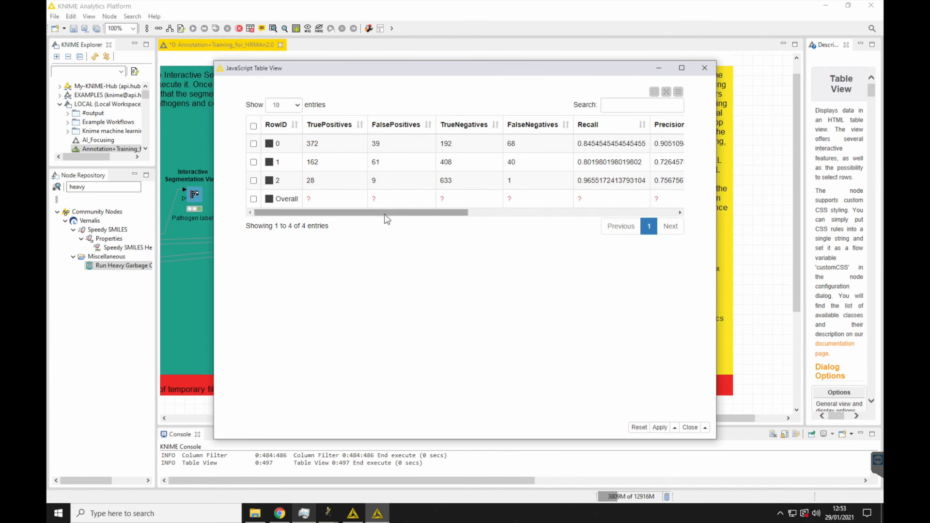
drag(384, 216, 602, 204)
click(571, 200)
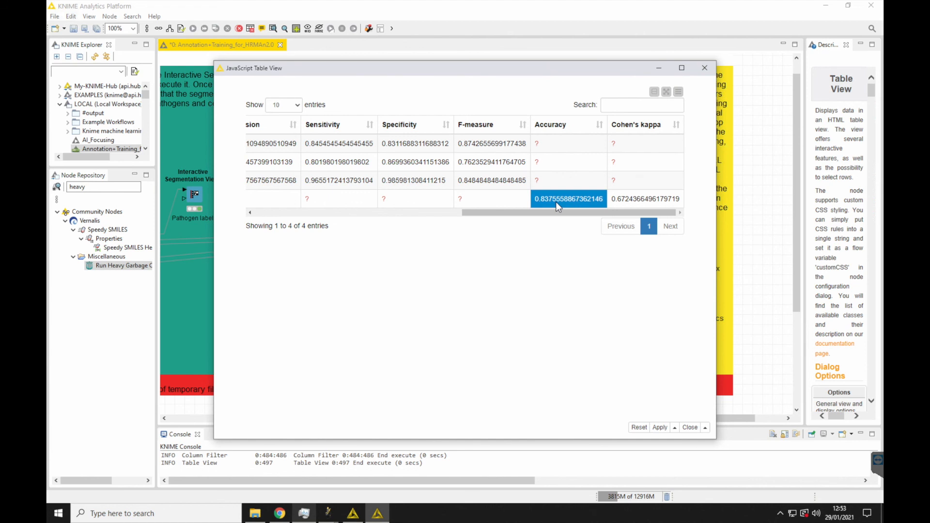
click(706, 72)
- Open the Heatmap node's interactive view, examine the confusion matrix, and close it
click(683, 247)
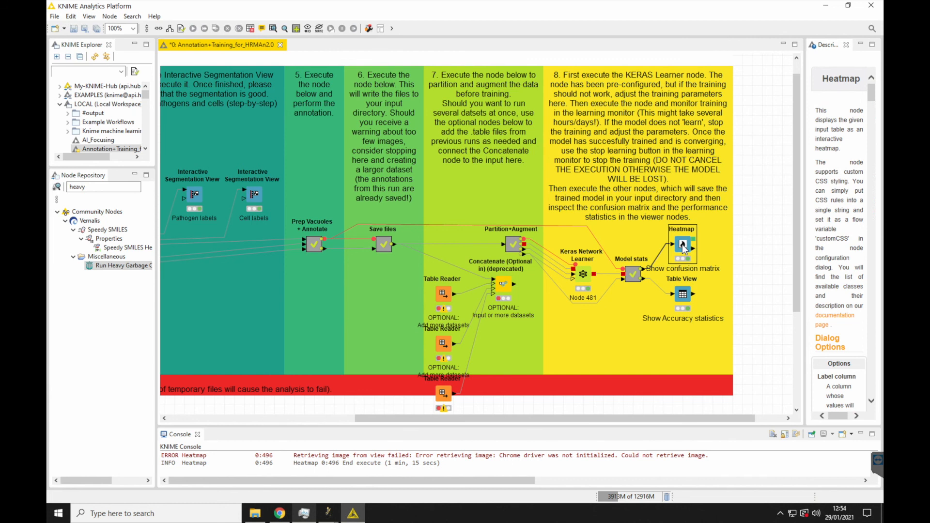
right_click(683, 248)
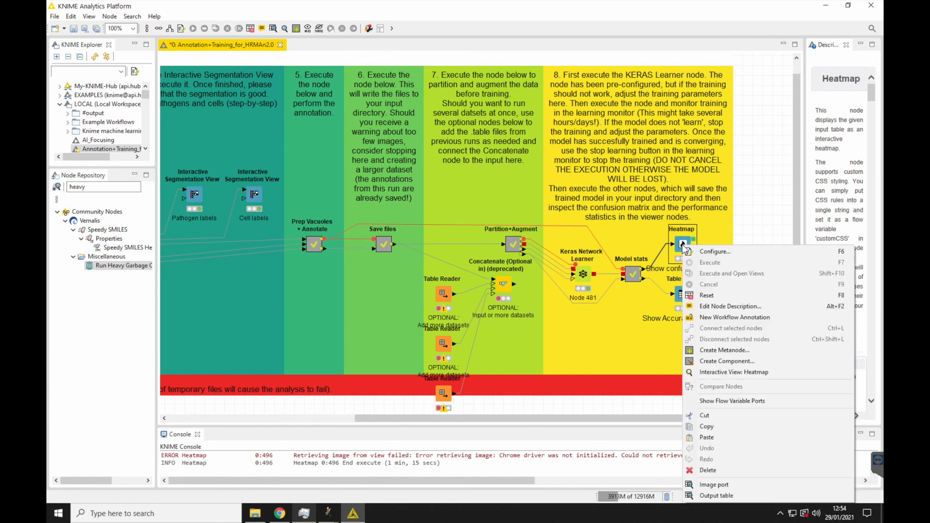
click(744, 371)
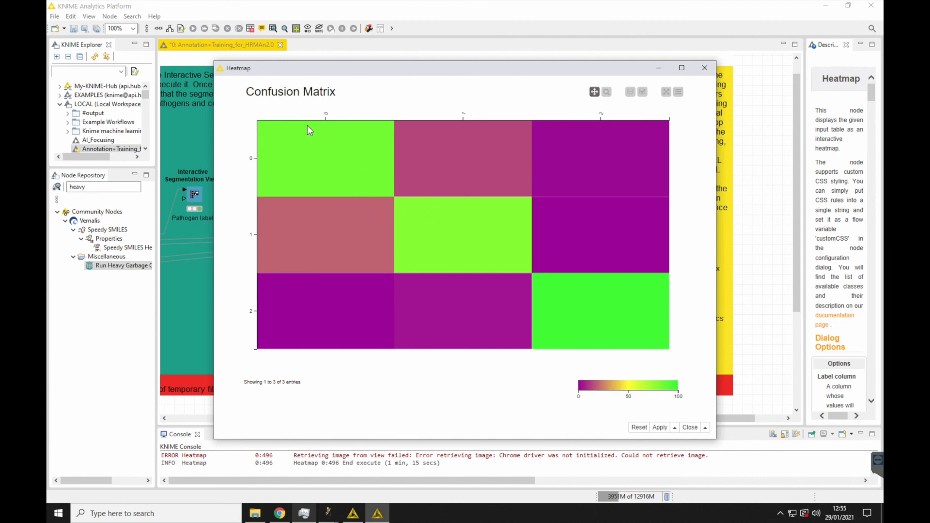
click(705, 68)
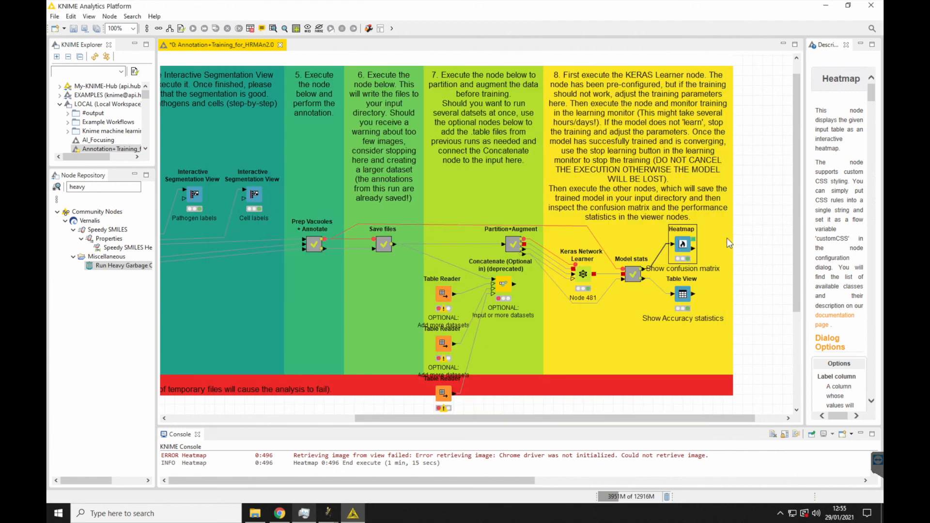
- Switch to File Explorer and locate the trained model's .h5 file in the Images folder
click(256, 513)
click(312, 217)
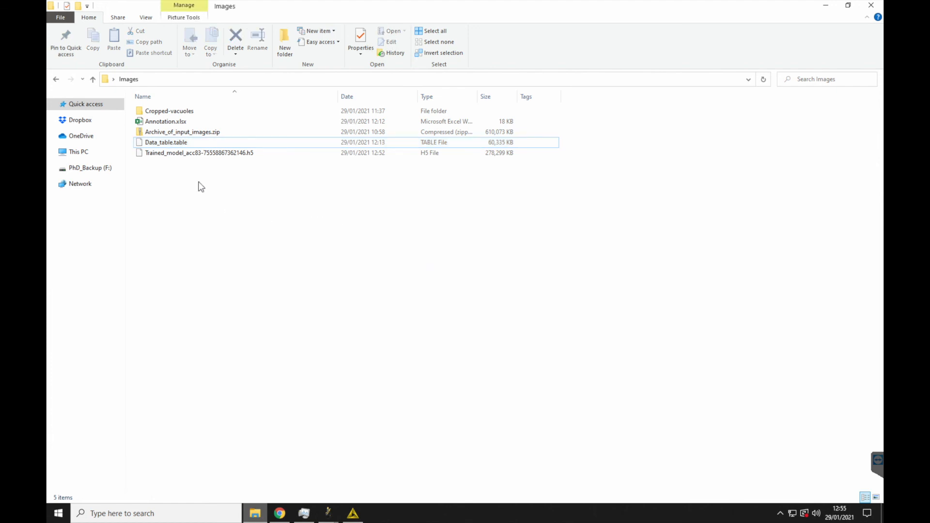
click(168, 155)
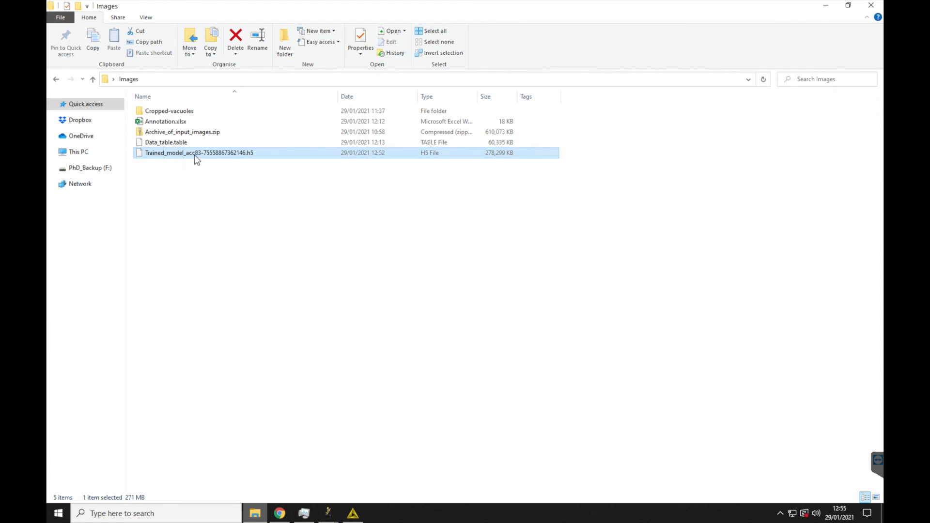
click(294, 203)
click(229, 155)
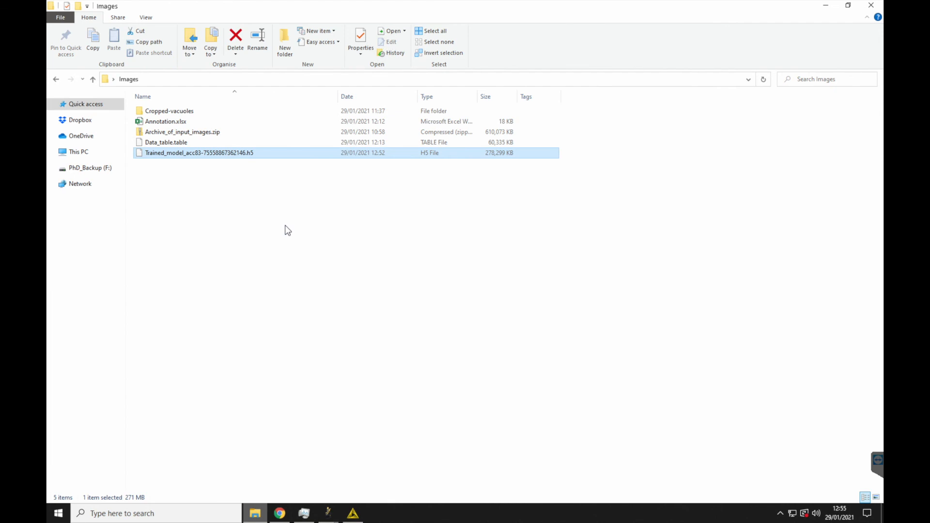